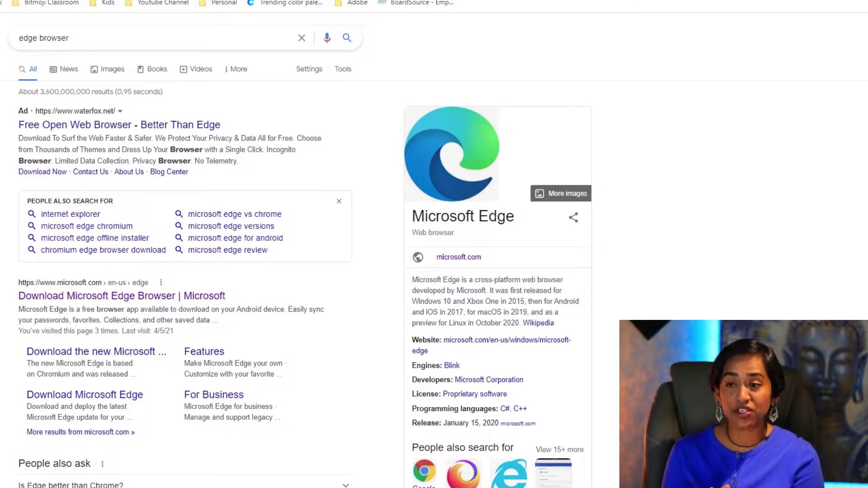
# Open the 'Download Microsoft Edge Browser | Microsoft' result and scroll through the download page.
pyautogui.click(117, 297)
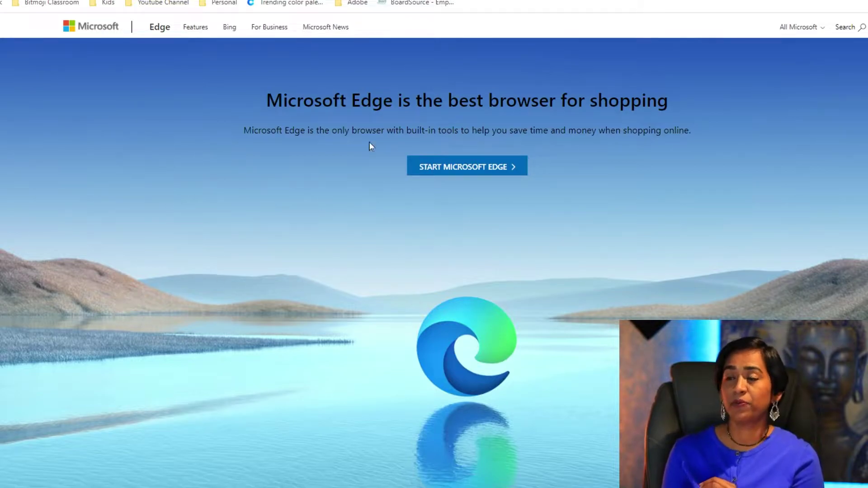
pyautogui.scroll(-15, 272, 218)
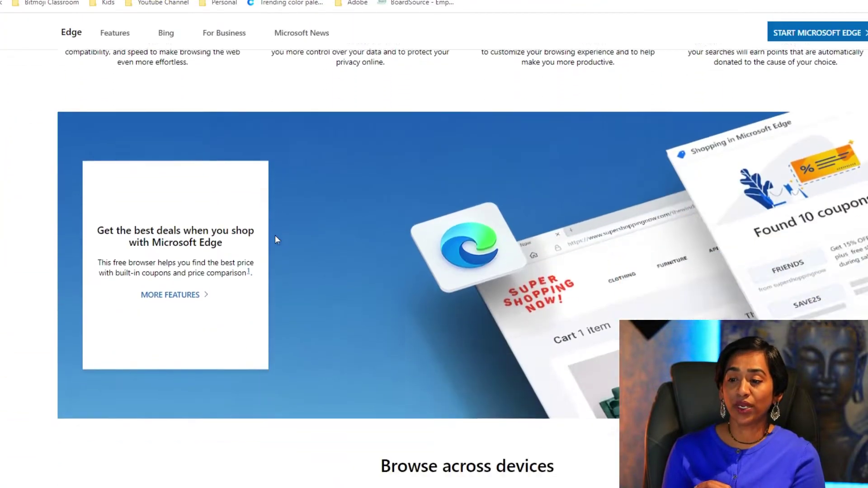
pyautogui.scroll(-9, 276, 239)
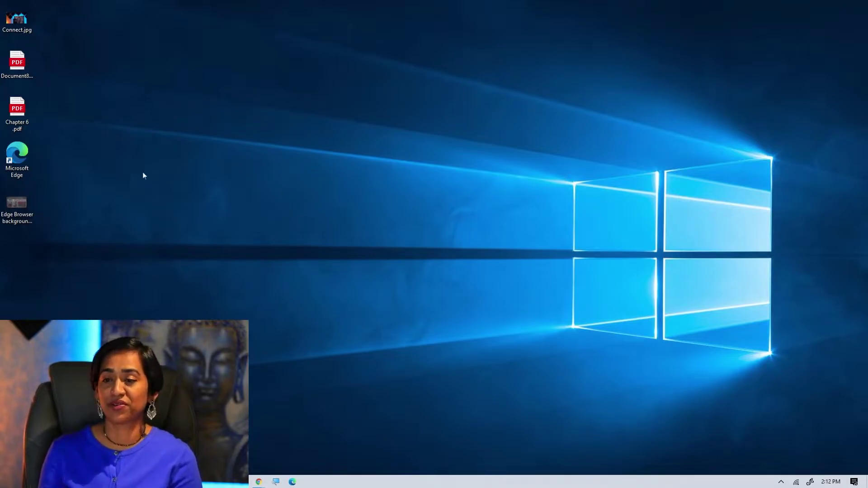
# Launch Edge from its desktop shortcut and bring up the Microsoft Apps panel.
pyautogui.click(18, 158)
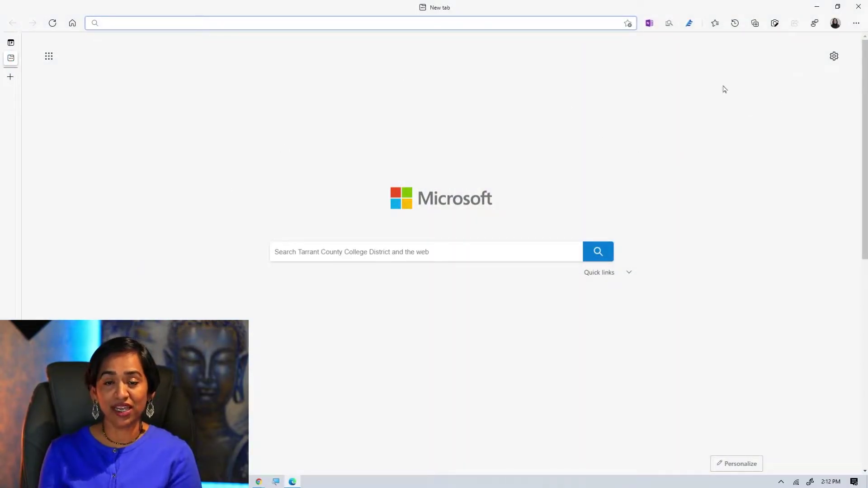
pyautogui.click(49, 60)
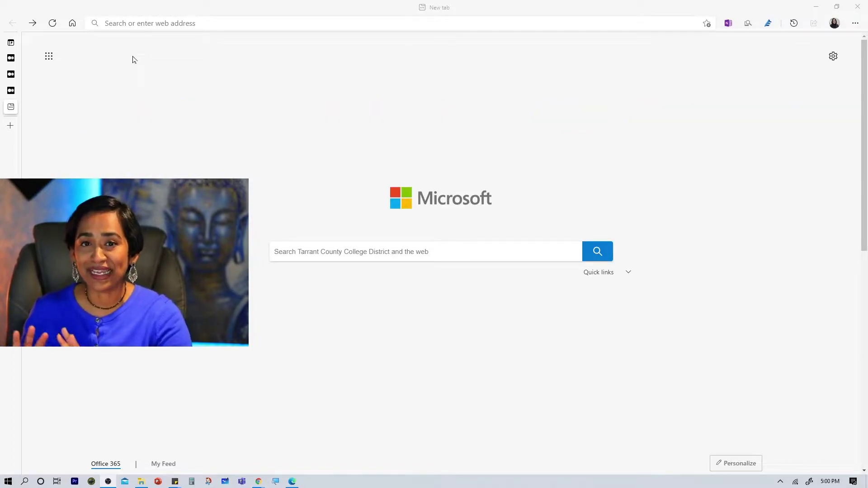
pyautogui.moveTo(11, 49)
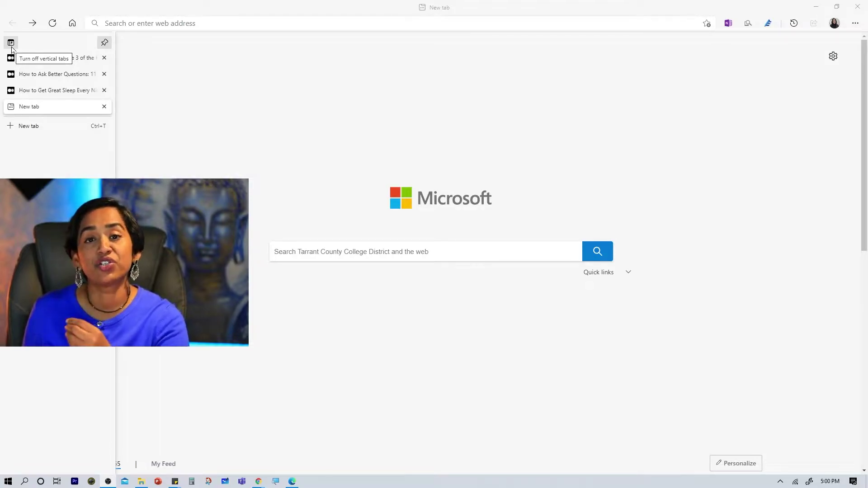
pyautogui.click(11, 43)
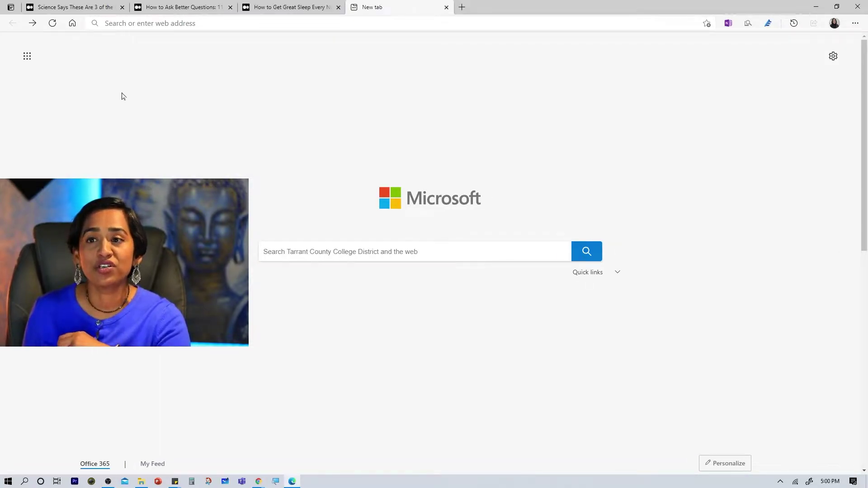
pyautogui.click(4, 6)
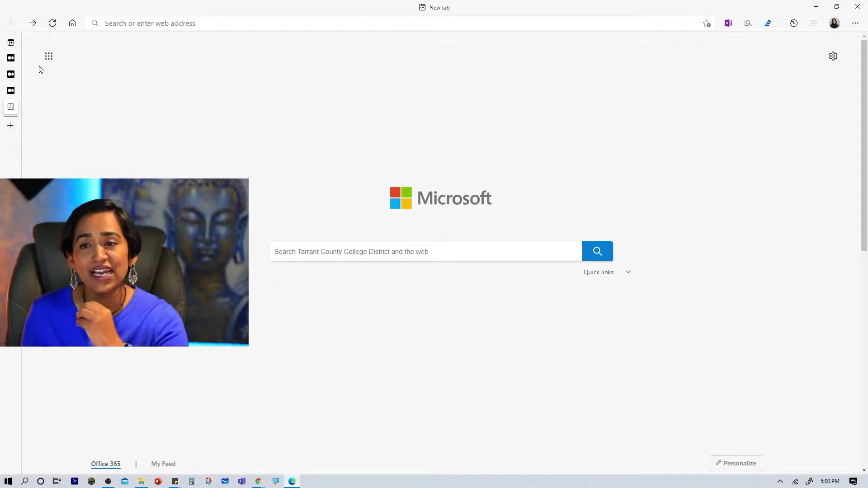
pyautogui.click(10, 42)
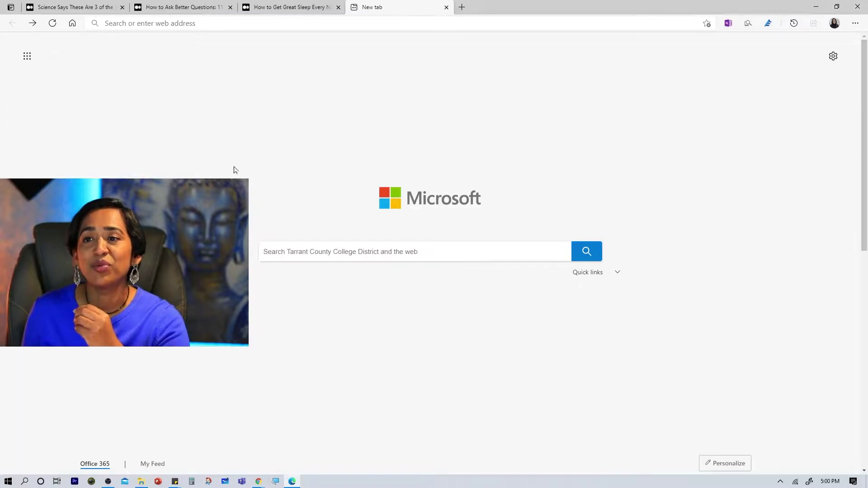
pyautogui.click(10, 7)
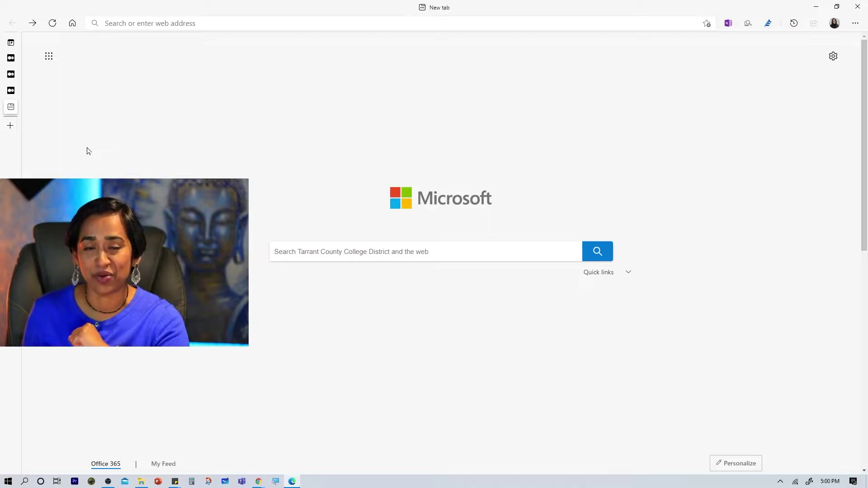
# Expand and collapse Quick links, then scroll down to the My Interests news feed.
pyautogui.click(628, 273)
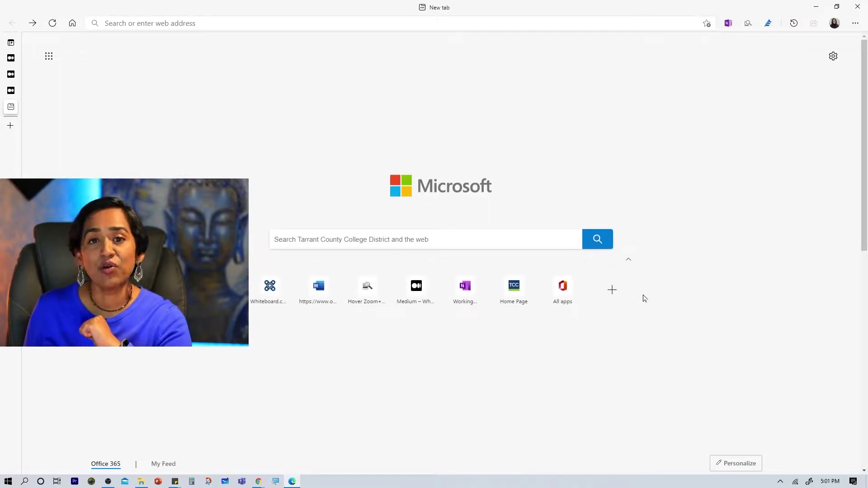
pyautogui.click(628, 259)
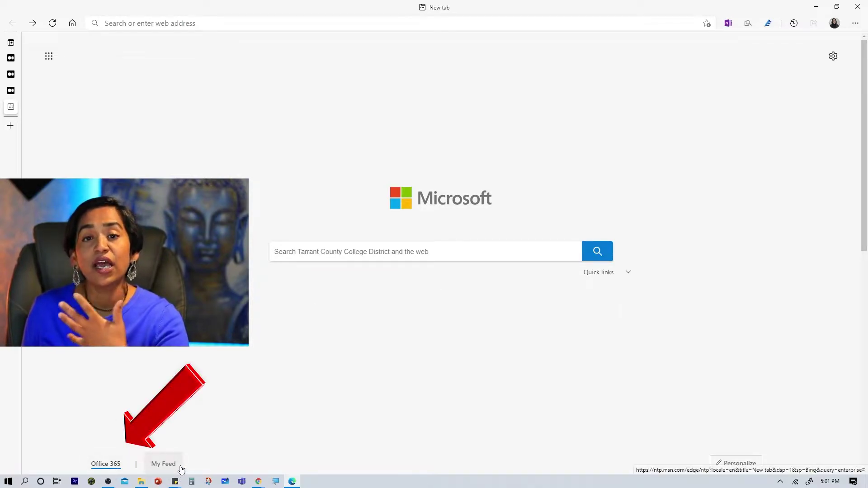
pyautogui.scroll(-4, 750, 463)
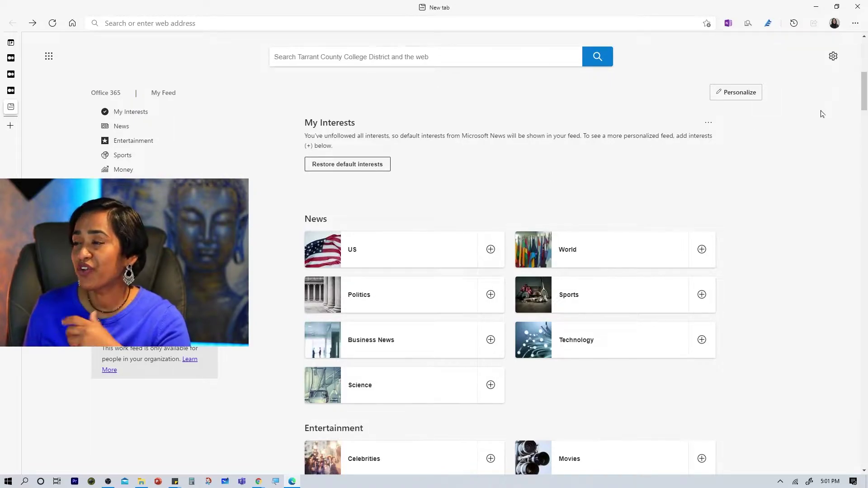
# Try the Focused, Inspirational and Informational page layouts, finally settling on Focused.
pyautogui.click(834, 56)
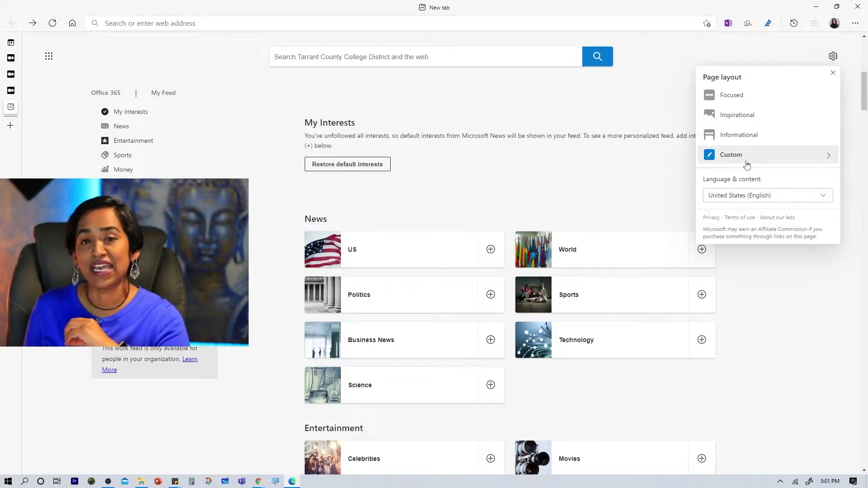
pyautogui.click(738, 101)
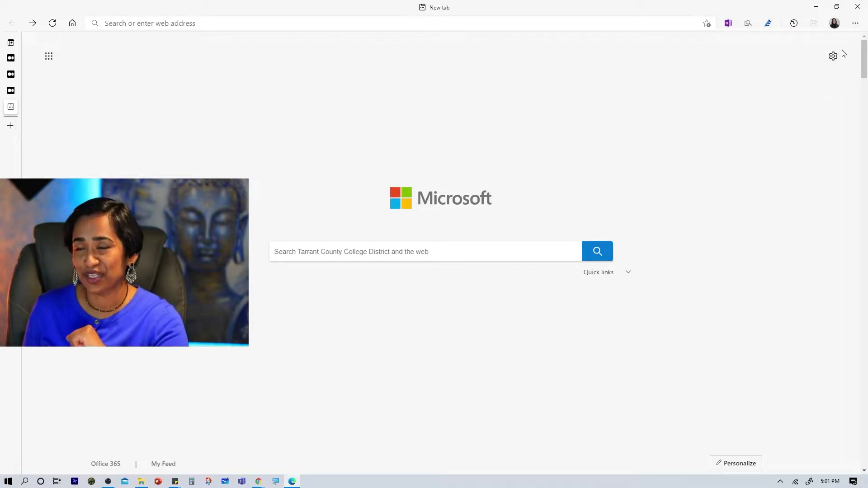
pyautogui.click(832, 63)
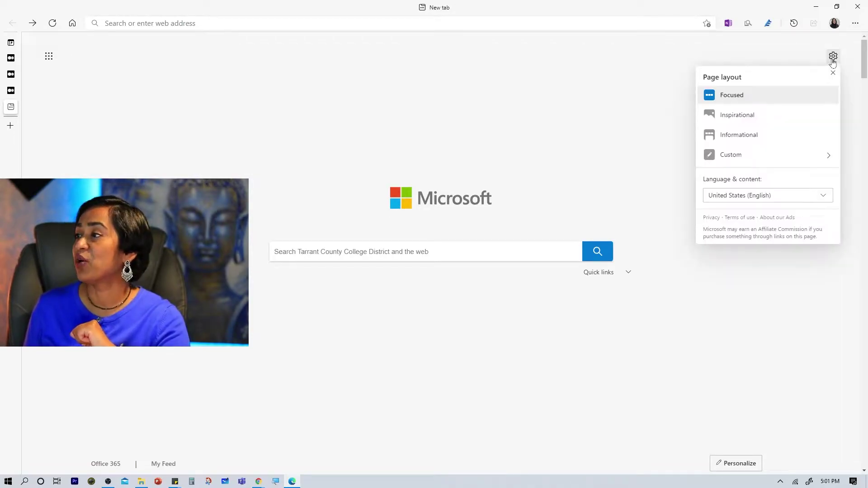
pyautogui.click(761, 119)
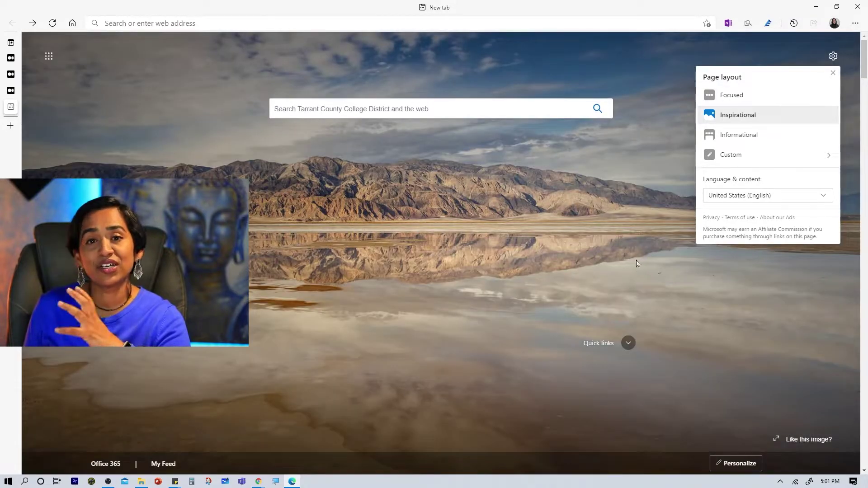
pyautogui.click(632, 159)
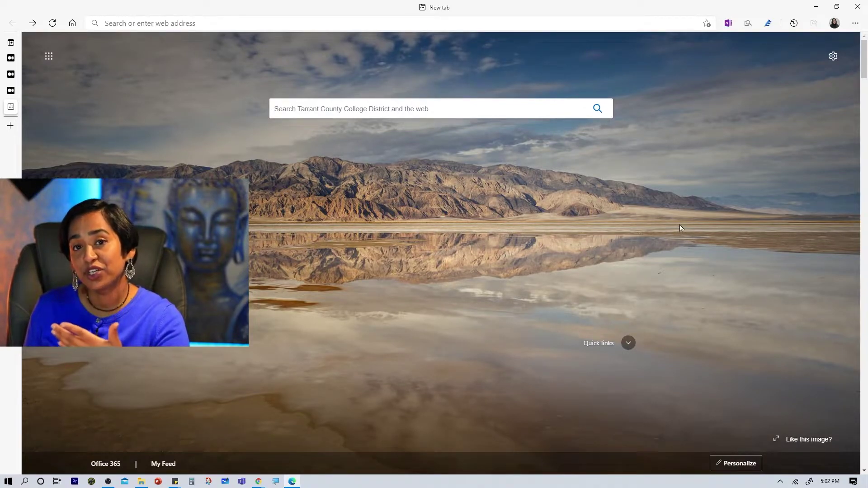
pyautogui.click(833, 57)
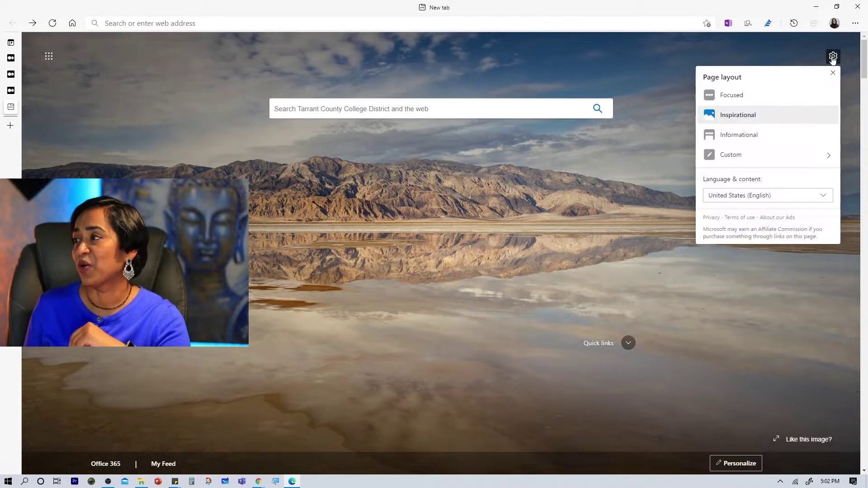
pyautogui.click(740, 137)
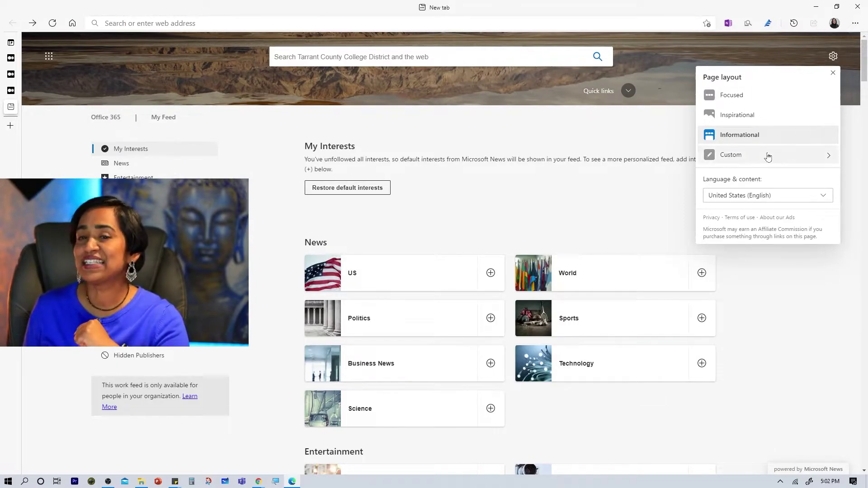
pyautogui.click(776, 104)
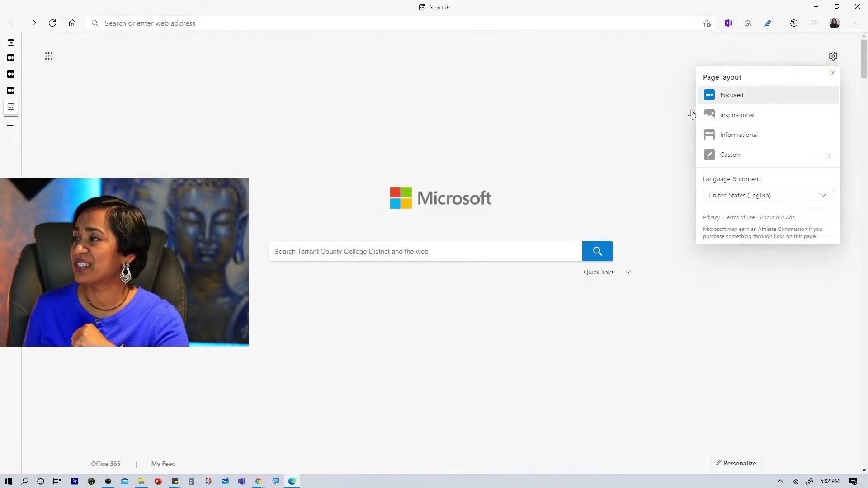
# Upload Edge Browser backgrounds.png as the custom new-tab background image.
pyautogui.click(727, 159)
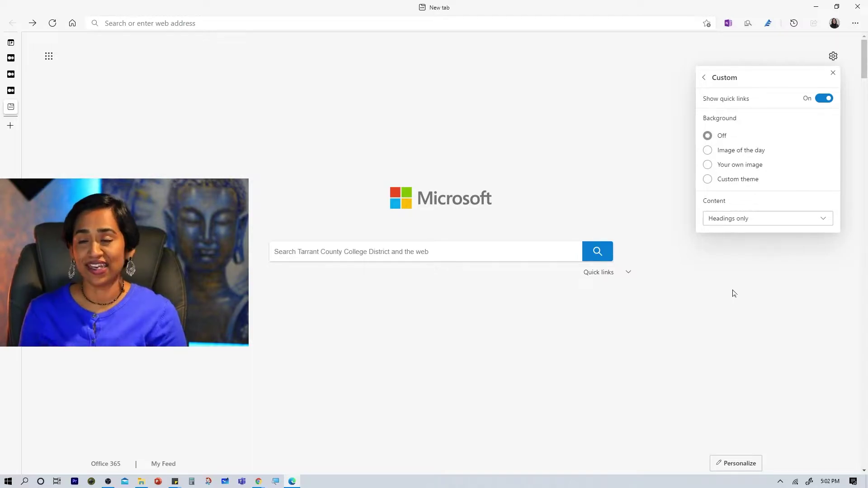
pyautogui.click(720, 171)
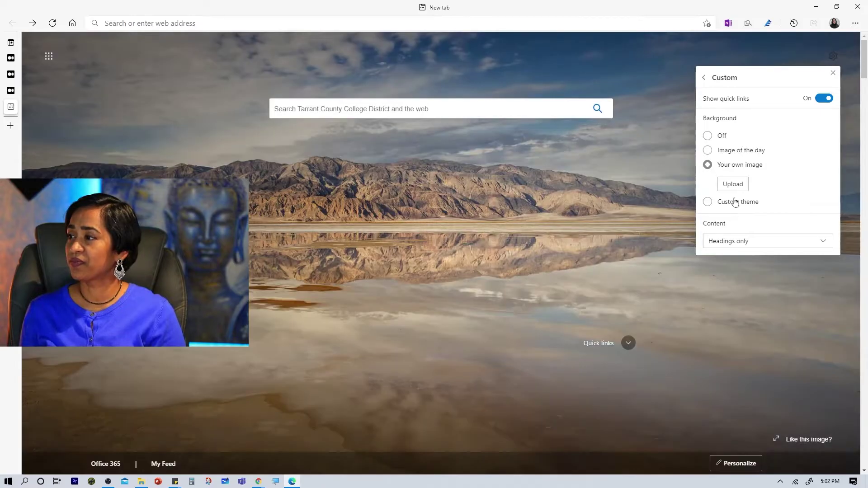
pyautogui.click(732, 188)
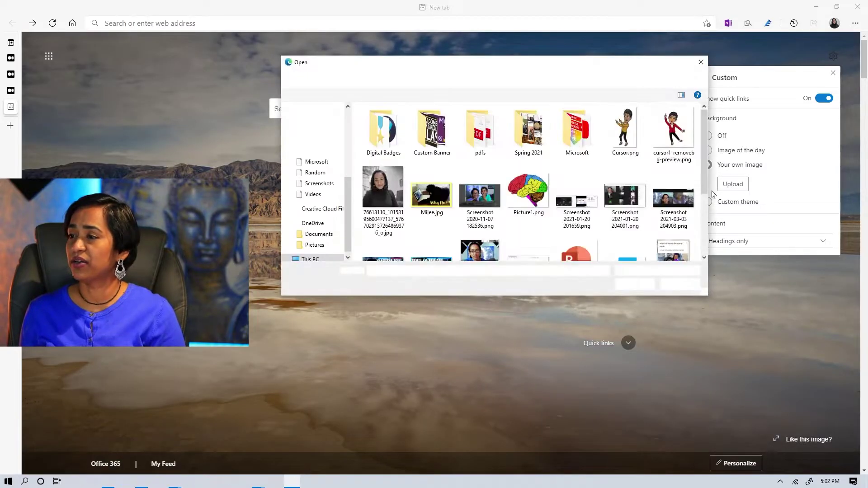
pyautogui.scroll(-2, 624, 190)
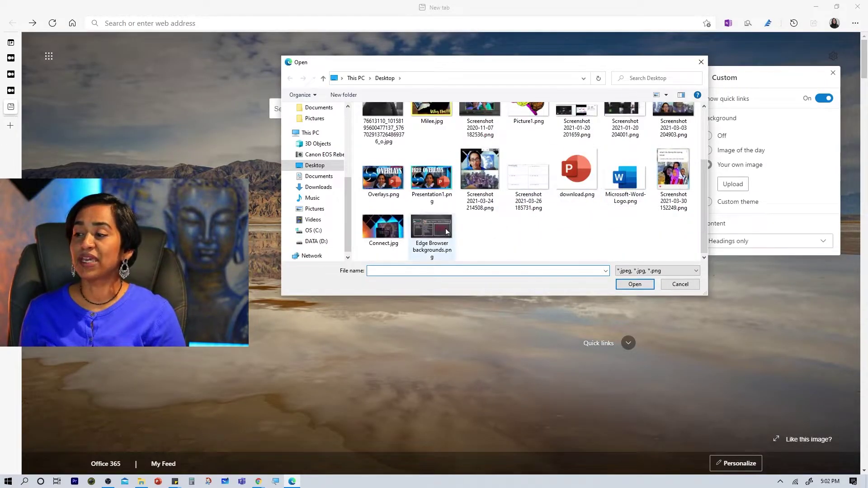
pyautogui.click(446, 232)
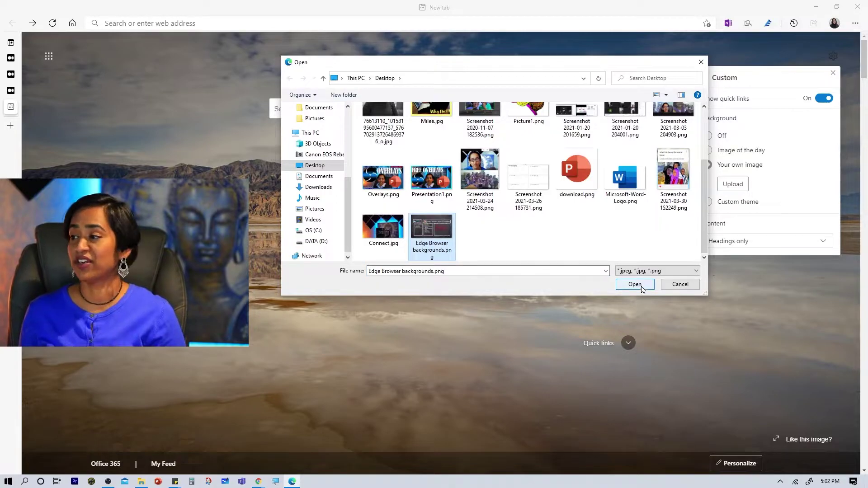
pyautogui.click(635, 284)
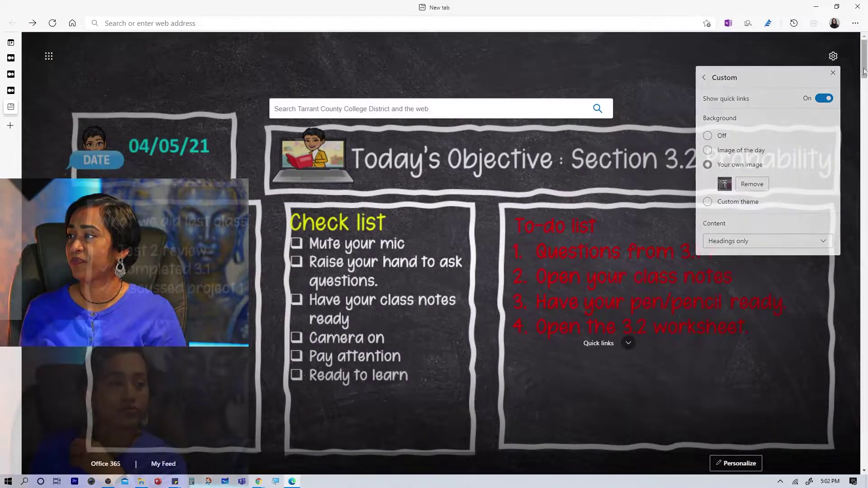
# Close the Custom panel to reveal the full chalkboard new-tab page.
pyautogui.click(859, 69)
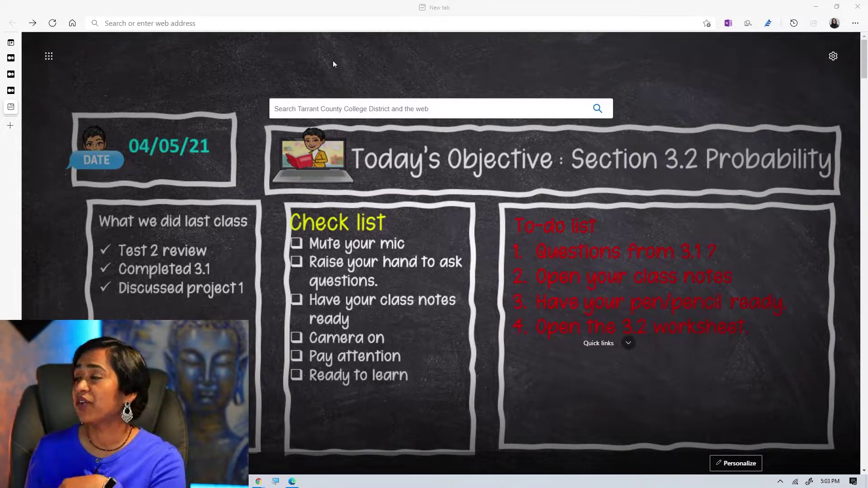
# In the Custom layout, turn Show quick links off and set Content to Content off.
pyautogui.click(832, 58)
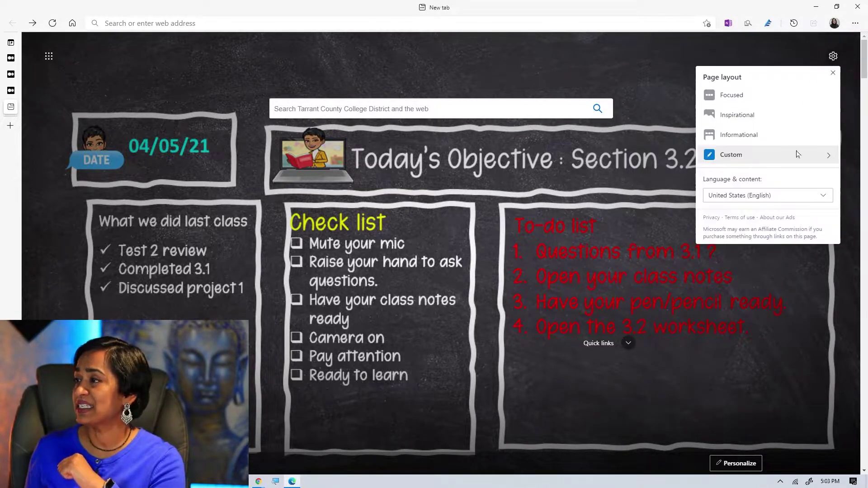
pyautogui.click(777, 158)
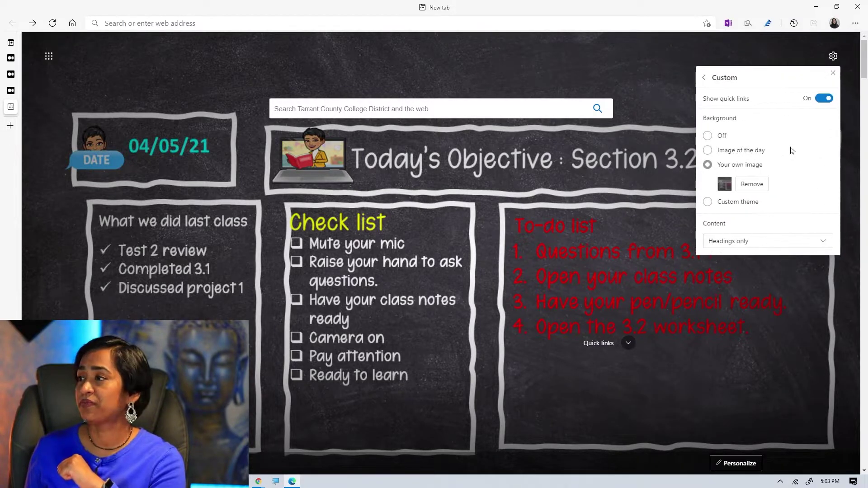
pyautogui.click(823, 98)
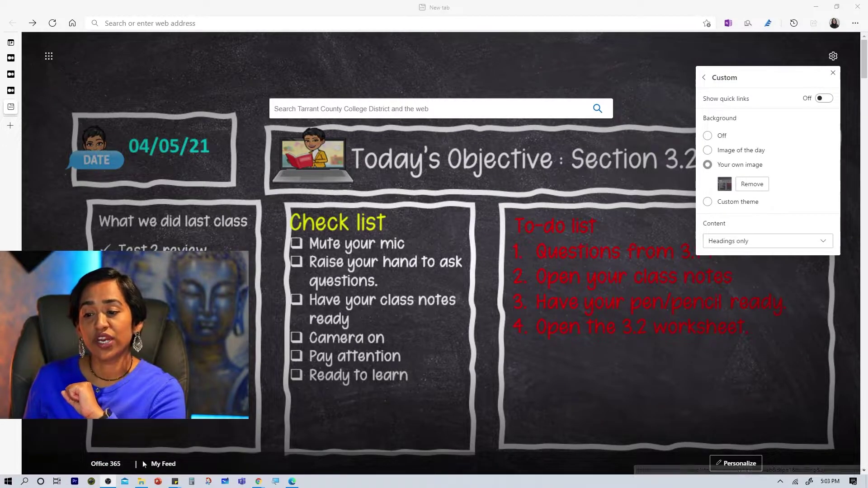
pyautogui.click(823, 242)
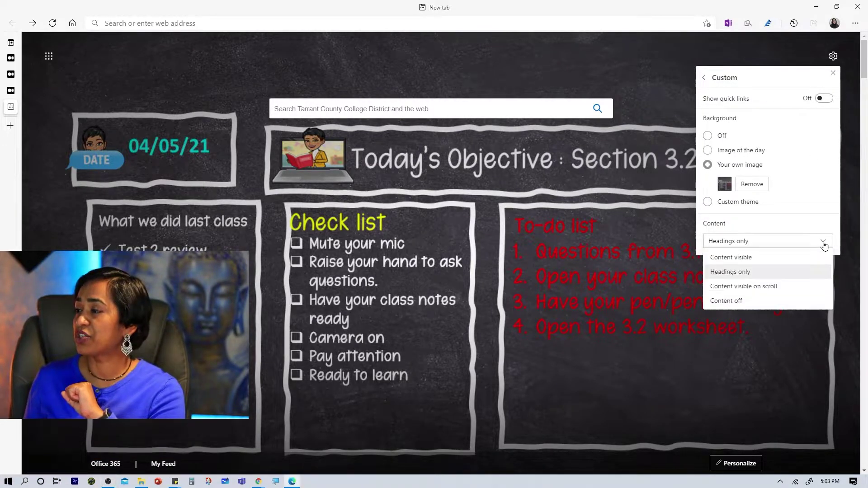
pyautogui.click(740, 303)
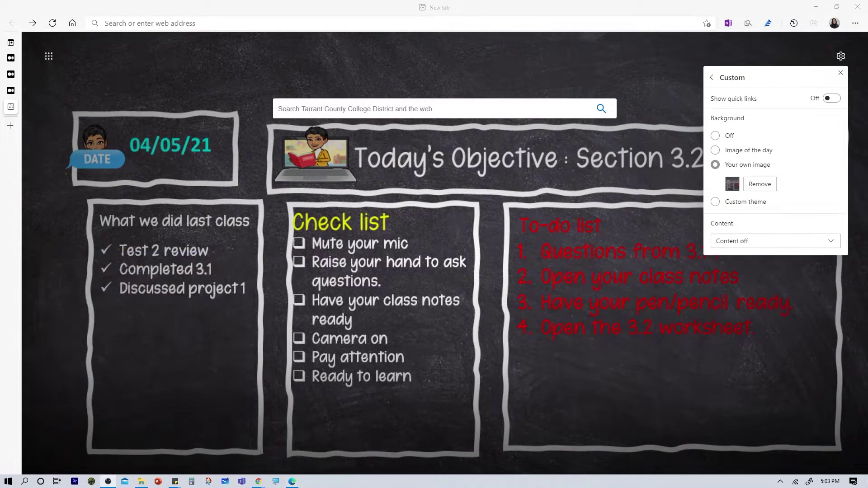
pyautogui.click(841, 74)
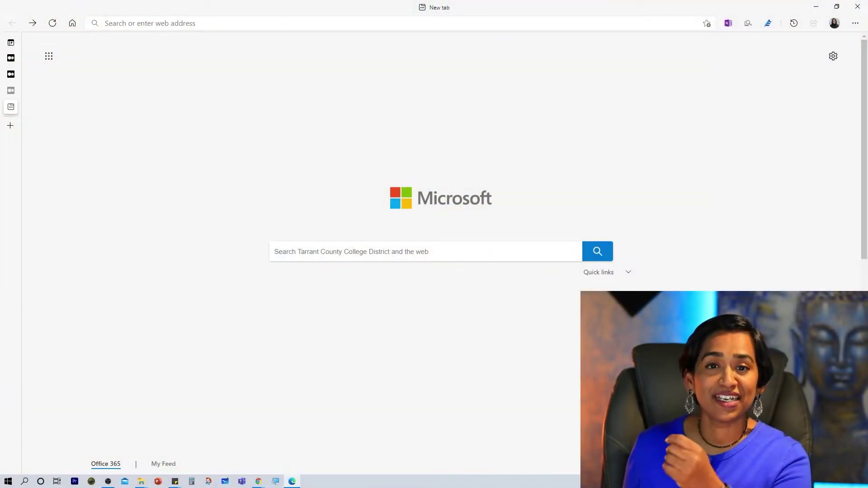
# Go to Settings > Privacy, search, and services to see tracking prevention levels.
pyautogui.click(855, 25)
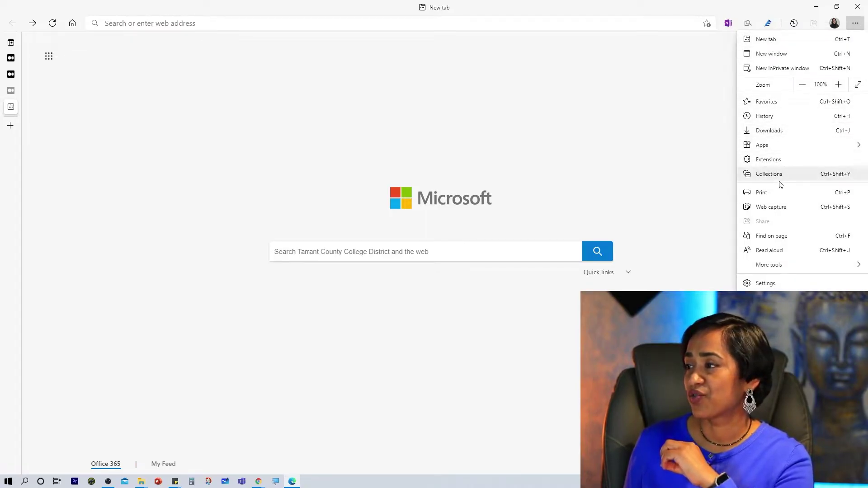
pyautogui.click(764, 284)
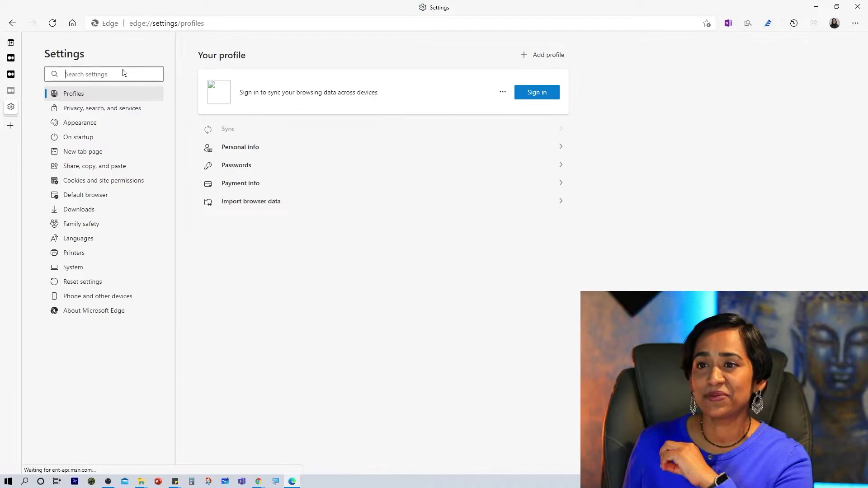
pyautogui.click(96, 112)
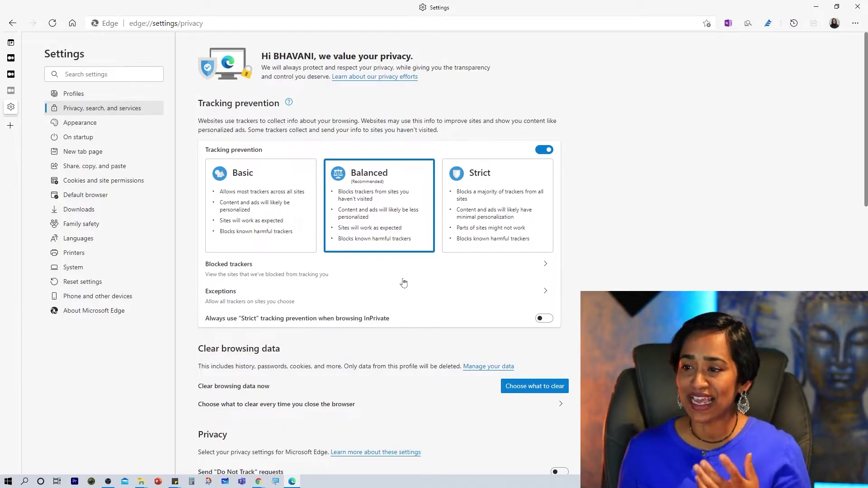
# Scroll through the privacy, diagnostic data, personalize and security settings sections.
pyautogui.scroll(-4, 404, 282)
pyautogui.scroll(-8, 407, 271)
pyautogui.scroll(-2, 450, 268)
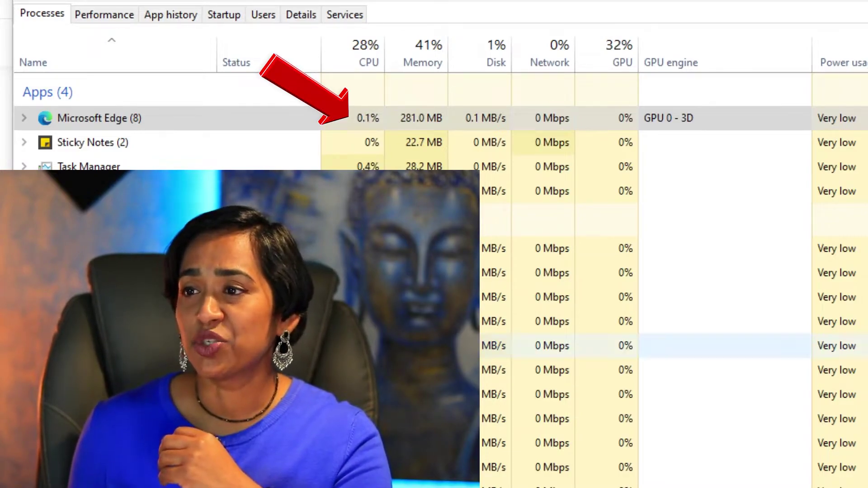
# Select the Microsoft Edge process to inspect its 281.0 MB memory and CPU use.
pyautogui.click(385, 113)
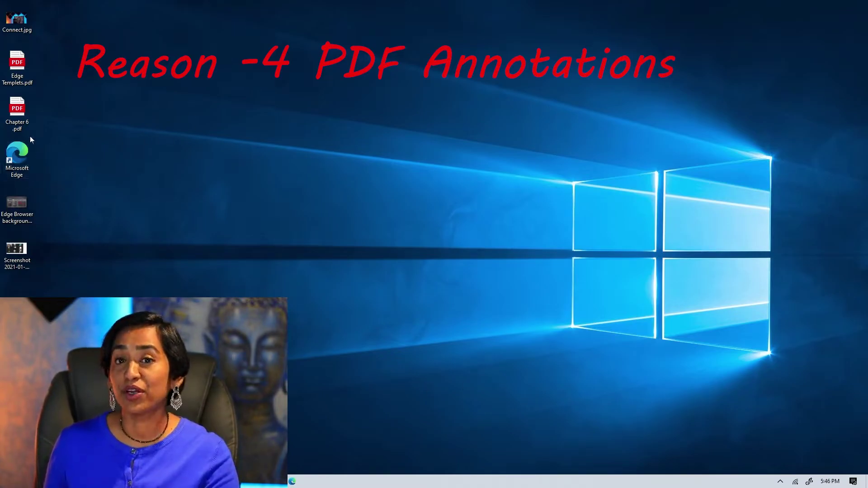
# Open the Chapter 6 PDF from the desktop in Microsoft Edge, then minimize Edge.
pyautogui.rightClick(21, 108)
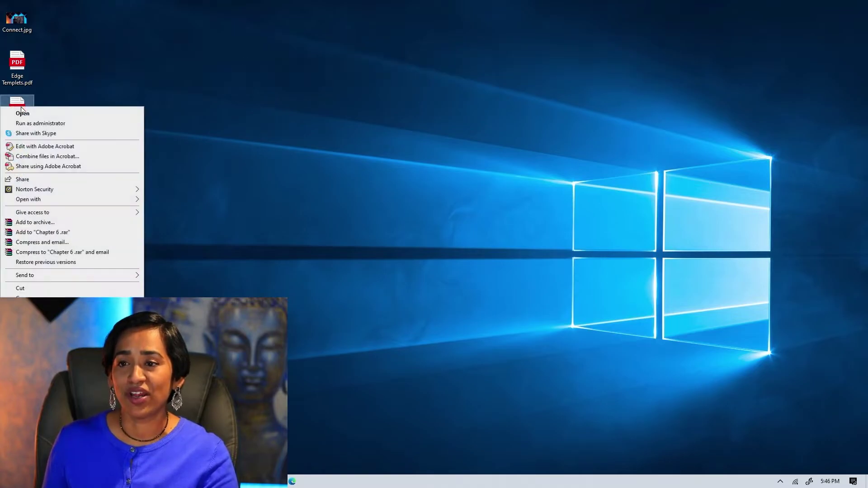
pyautogui.moveTo(50, 204)
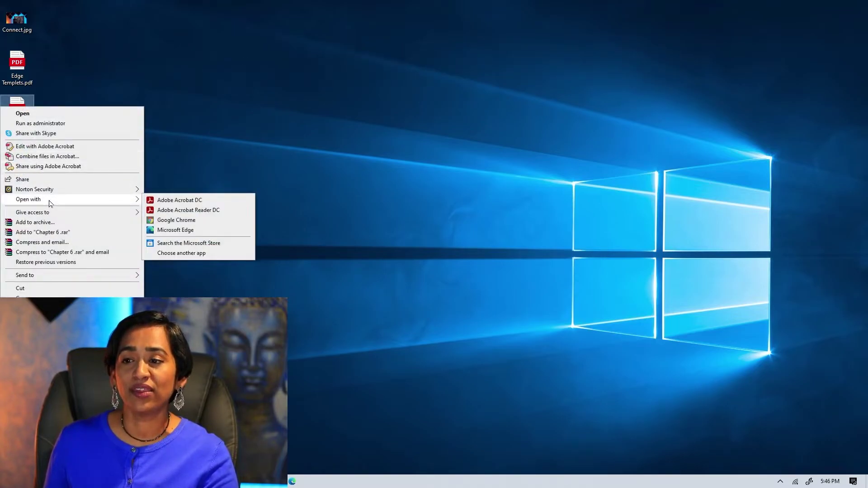
pyautogui.click(176, 230)
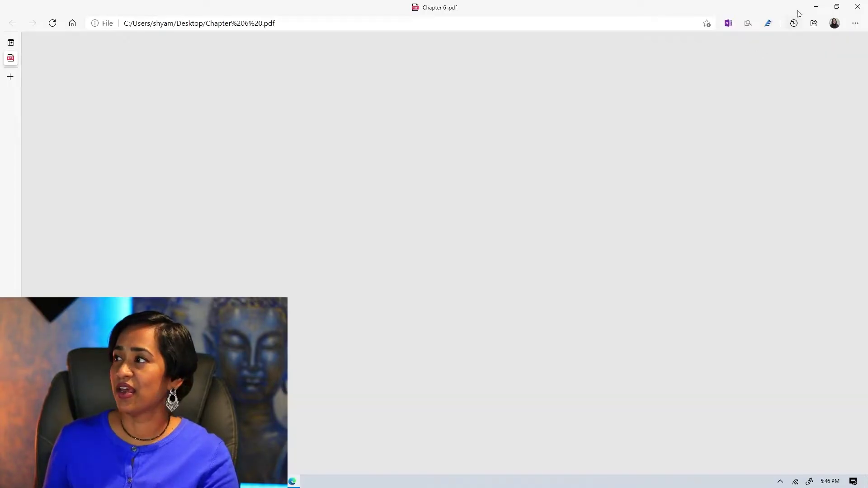
pyautogui.click(816, 6)
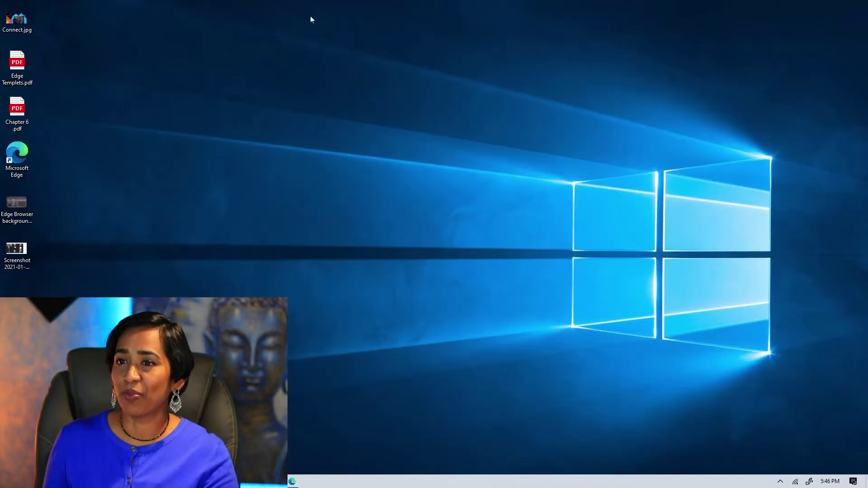
# Open Edge Templets.pdf from the desktop in Microsoft Edge.
pyautogui.rightClick(17, 63)
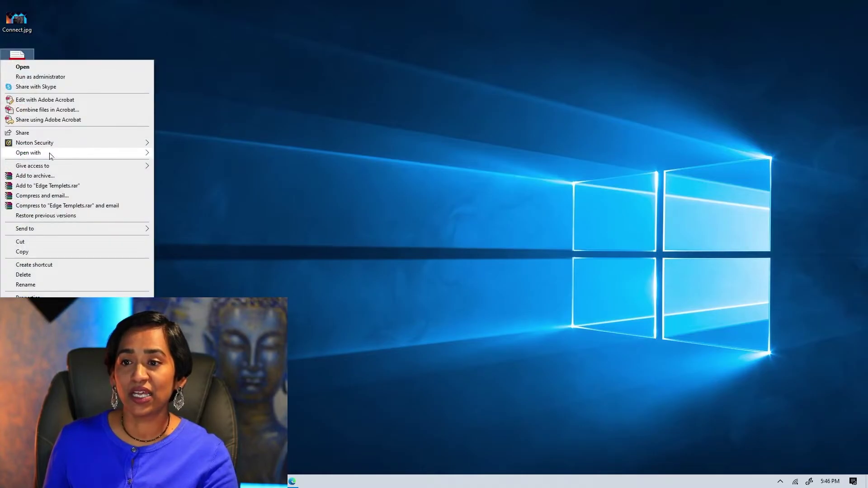
pyautogui.moveTo(50, 154)
pyautogui.click(178, 183)
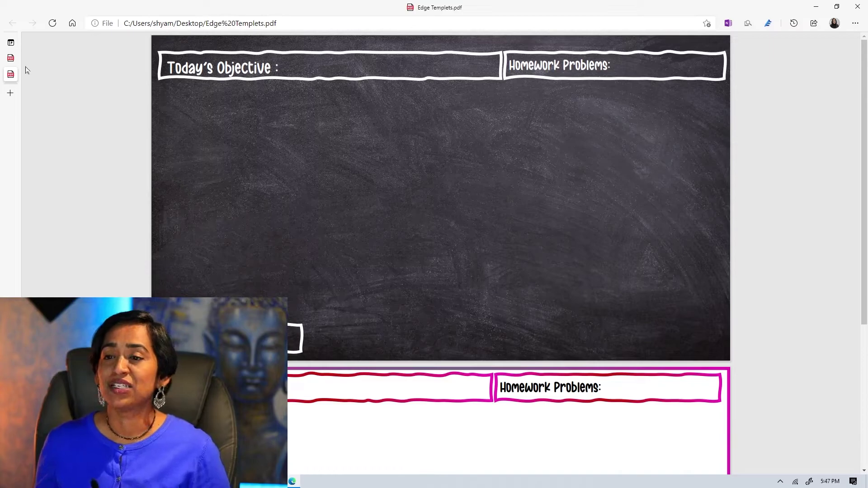
# Switch to the Chapter 6 PDF and fit its page to the window width.
pyautogui.click(10, 58)
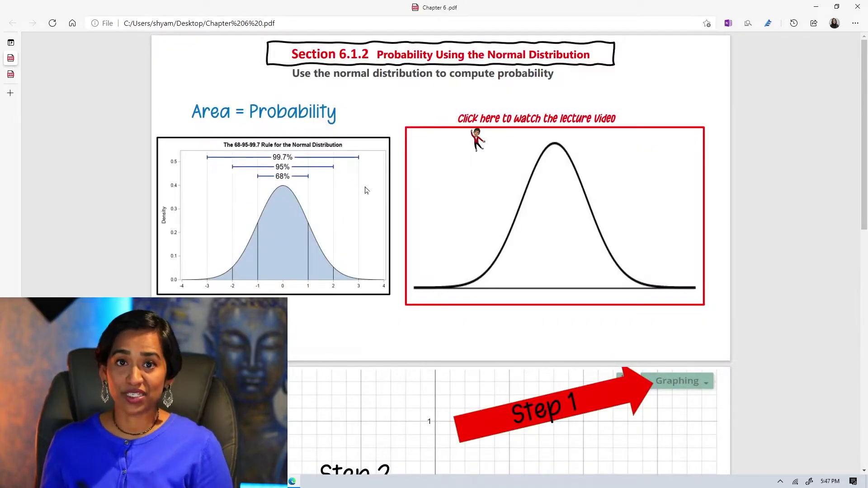
pyautogui.moveTo(670, 47)
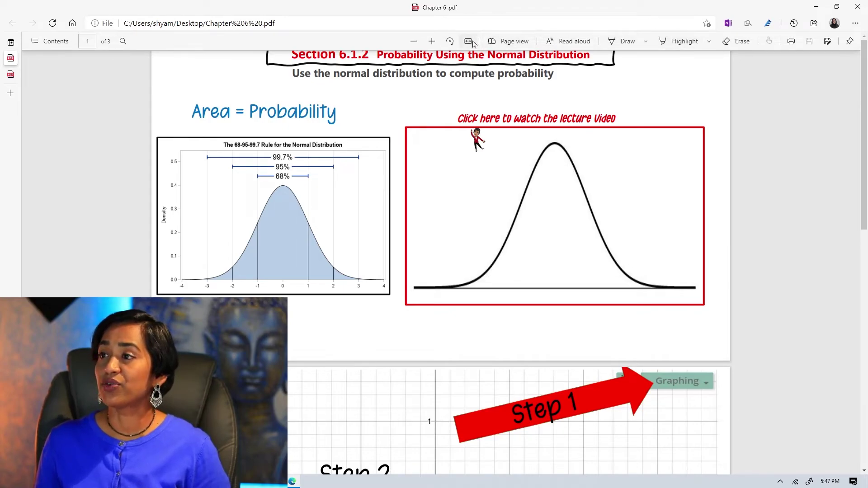
pyautogui.click(469, 42)
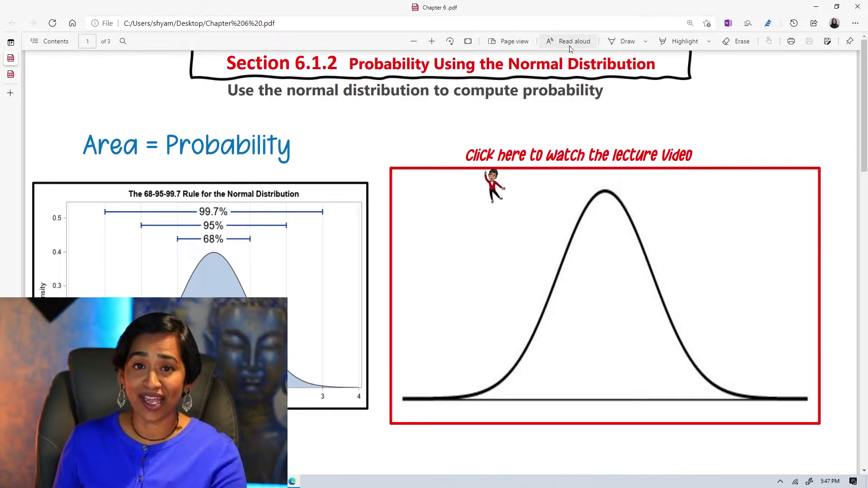
# Switch to red ink and circle the lecture-video link.
pyautogui.click(613, 43)
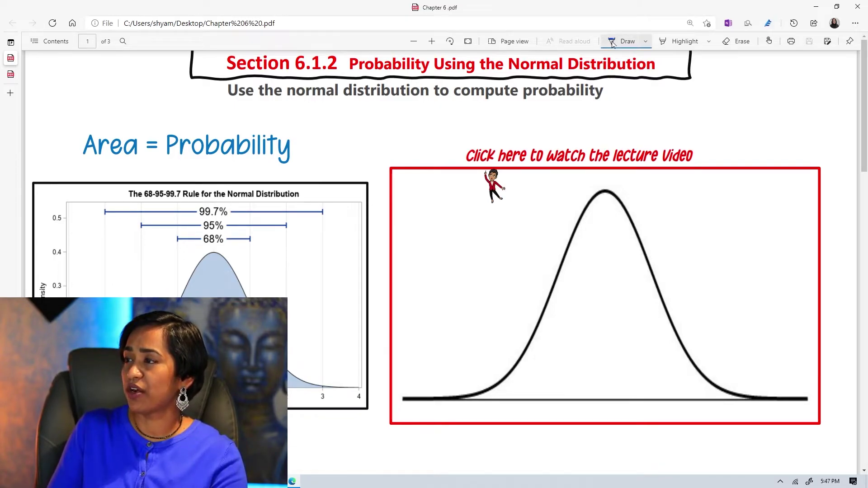
pyautogui.click(613, 43)
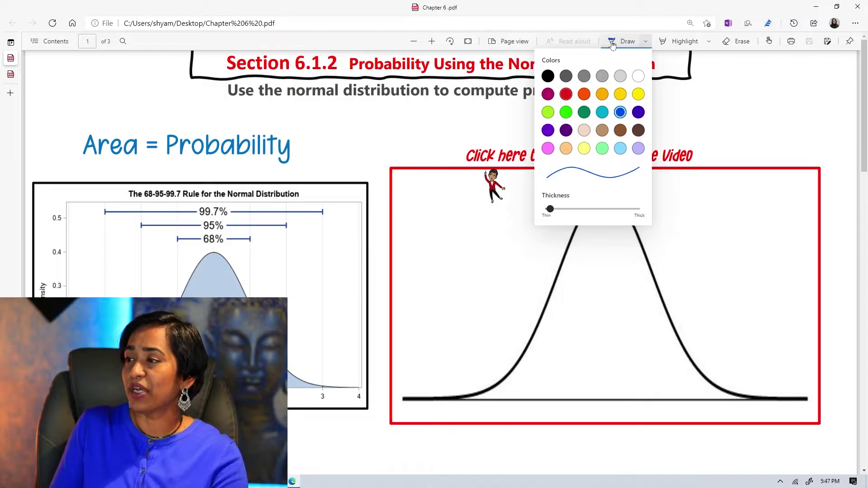
pyautogui.click(565, 94)
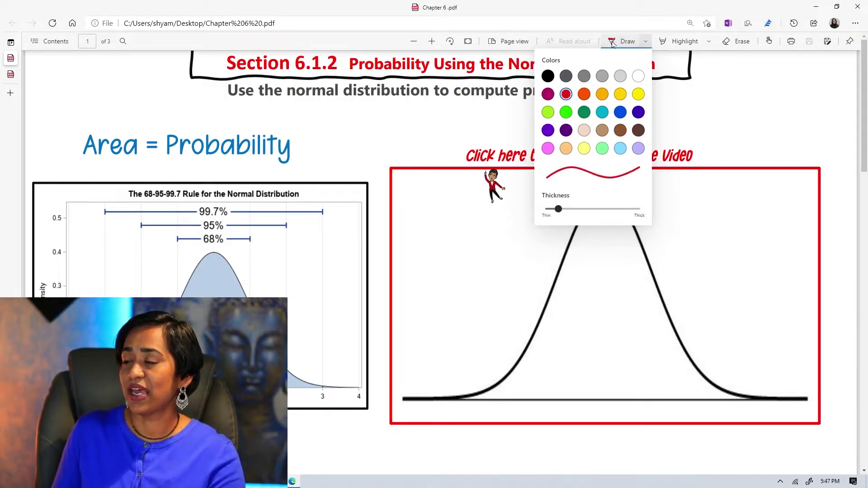
pyautogui.click(423, 152)
pyautogui.moveTo(420, 152); pyautogui.dragTo(457, 152)
pyautogui.moveTo(719, 152)
pyautogui.mouseDown()
pyautogui.moveTo(676, 127)
pyautogui.moveTo(454, 108)
pyautogui.moveTo(412, 195)
pyautogui.moveTo(510, 207)
pyautogui.moveTo(667, 182)
pyautogui.moveTo(719, 147)
pyautogui.mouseUp()
# Handwrite z = (x−μ)/σ beside the curve's peak and shade both tails.
pyautogui.moveTo(666, 217)
pyautogui.mouseDown()
pyautogui.moveTo(668, 228)
pyautogui.moveTo(697, 222)
pyautogui.mouseUp()
pyautogui.moveTo(717, 213)
pyautogui.mouseDown()
pyautogui.moveTo(708, 225)
pyautogui.moveTo(750, 211)
pyautogui.moveTo(751, 223)
pyautogui.mouseUp()
pyautogui.moveTo(710, 231)
pyautogui.mouseDown()
pyautogui.moveTo(744, 226)
pyautogui.moveTo(723, 252)
pyautogui.moveTo(744, 240)
pyautogui.mouseUp()
pyautogui.moveTo(517, 368)
pyautogui.mouseDown()
pyautogui.moveTo(513, 393)
pyautogui.moveTo(493, 398)
pyautogui.mouseUp()
pyautogui.moveTo(702, 373)
pyautogui.mouseDown()
pyautogui.moveTo(705, 398)
pyautogui.moveTo(724, 398)
pyautogui.mouseUp()
# Highlight the heading 'Area = Probability' in yellow.
pyautogui.moveTo(612, 43)
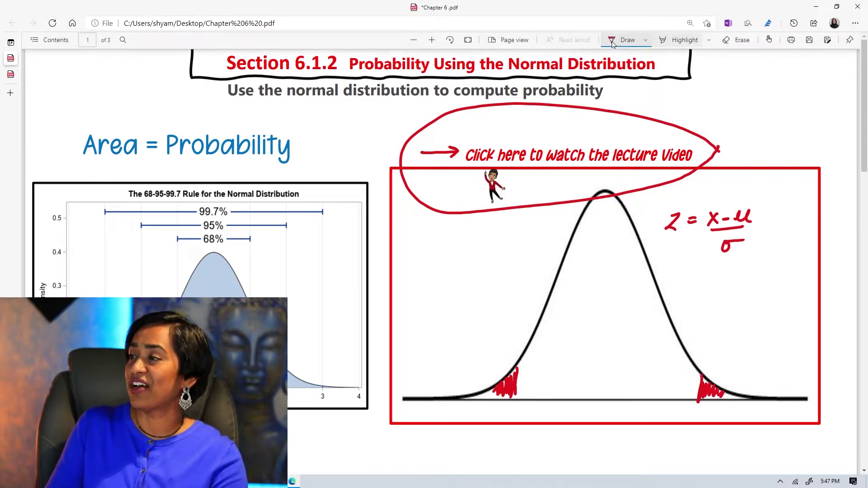
pyautogui.click(685, 41)
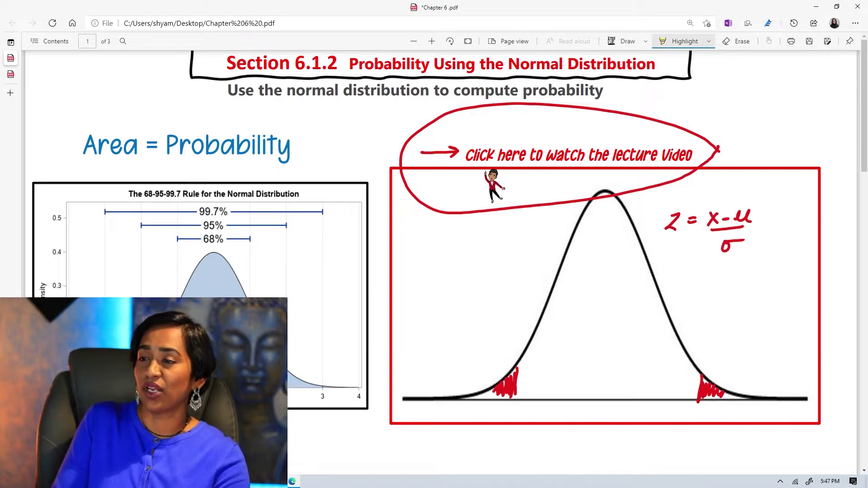
pyautogui.moveTo(84, 150); pyautogui.dragTo(299, 149)
# Switch to indigo ink and write 'Imp!!' beside Area = Probability.
pyautogui.click(613, 42)
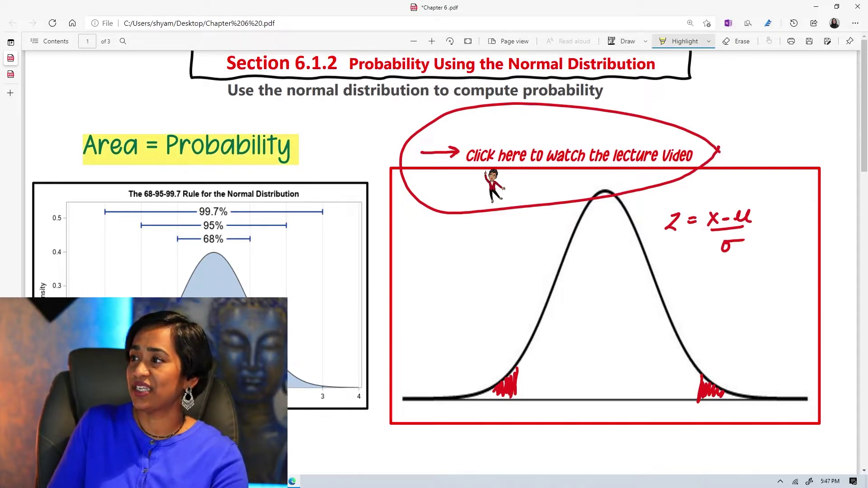
pyautogui.click(613, 43)
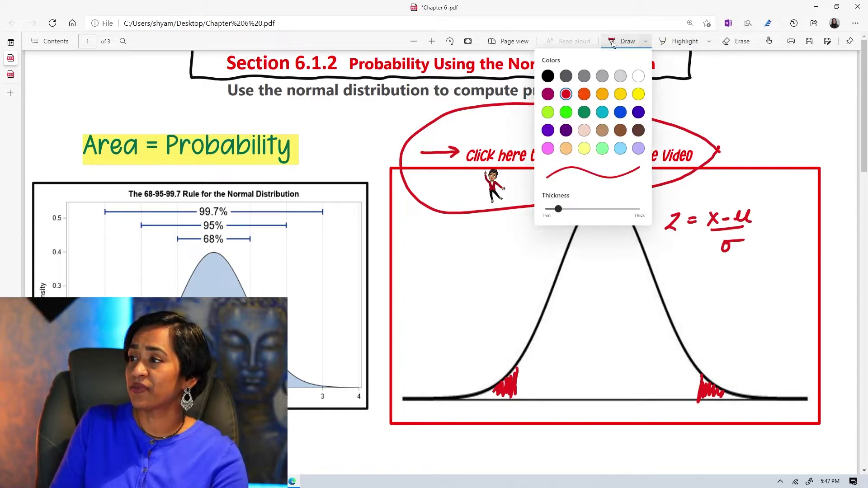
pyautogui.click(638, 112)
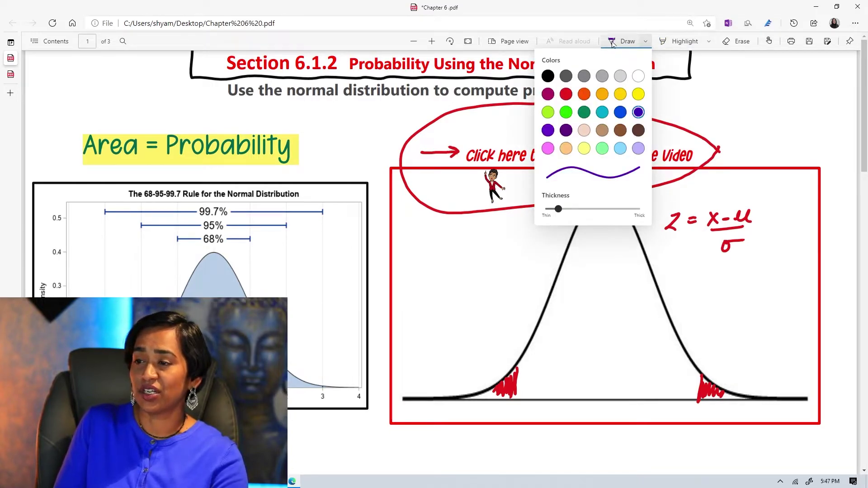
pyautogui.moveTo(310, 132)
pyautogui.mouseDown()
pyautogui.moveTo(315, 142)
pyautogui.moveTo(353, 134)
pyautogui.mouseUp()
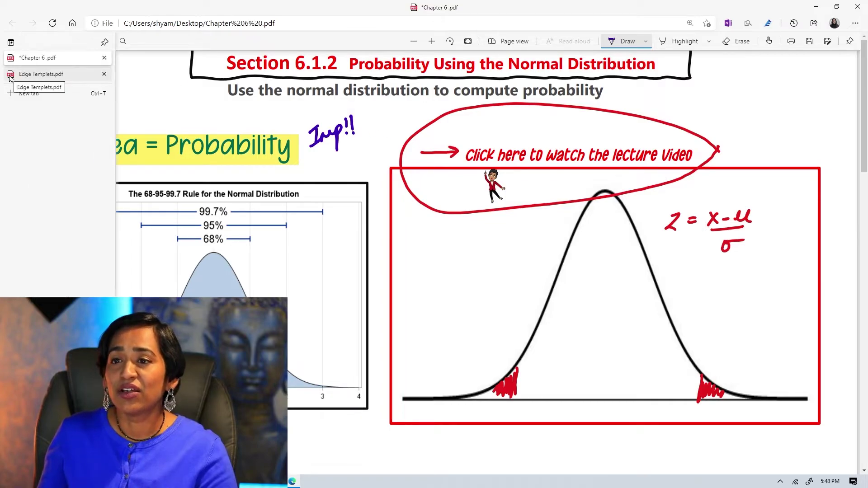
# Switch to Edge Templets.pdf, scroll through its pages, and fit it to the window width.
pyautogui.click(10, 76)
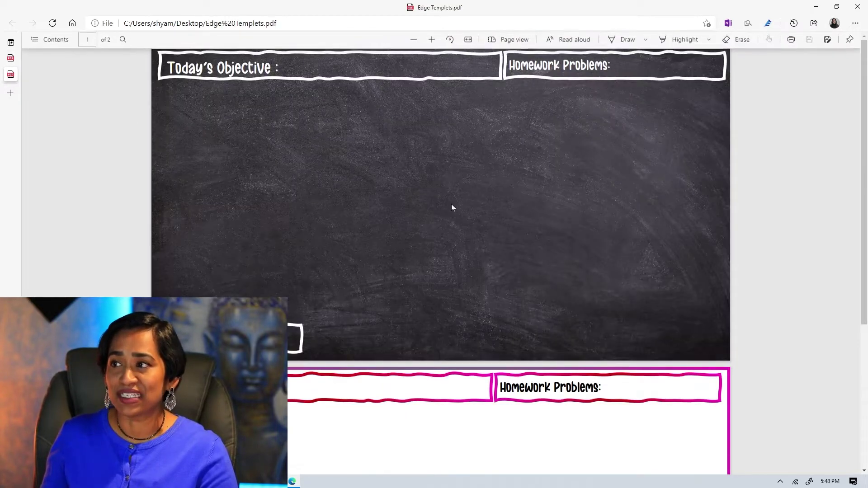
pyautogui.scroll(-2, 522, 356)
pyautogui.scroll(-2, 523, 355)
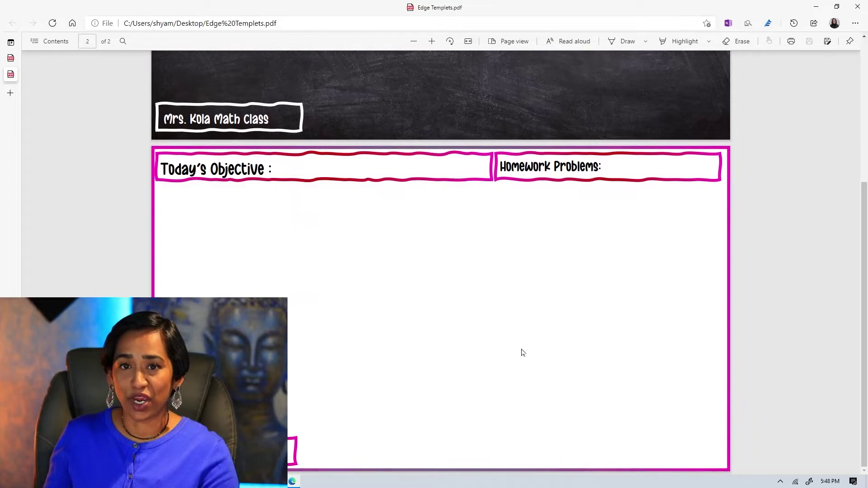
pyautogui.scroll(4, 522, 353)
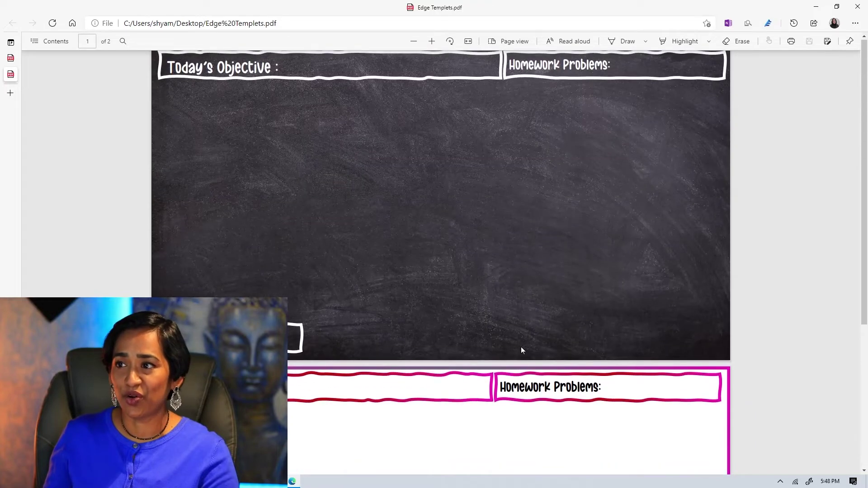
pyautogui.click(468, 41)
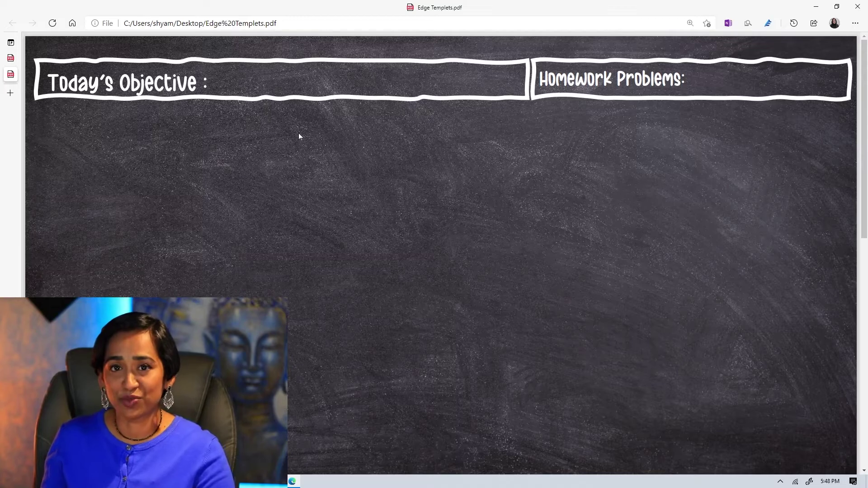
# Set a thicker white ink and write 3·1 after Today's Objective.
pyautogui.moveTo(575, 43)
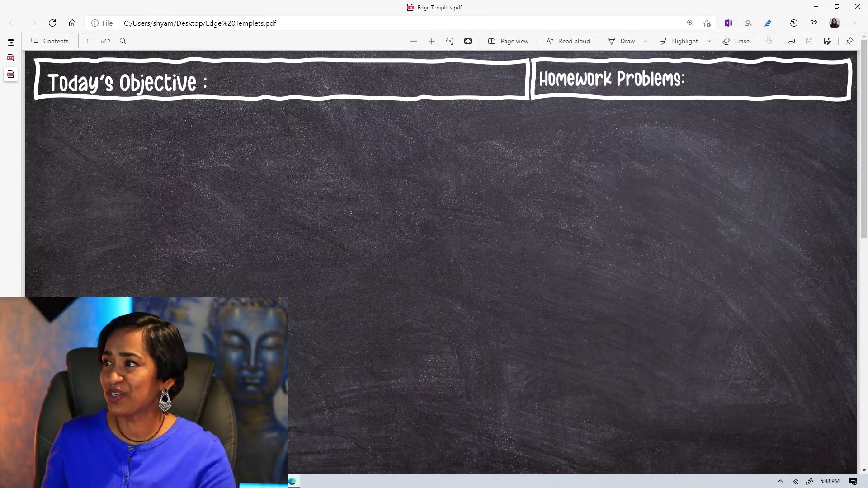
pyautogui.click(632, 45)
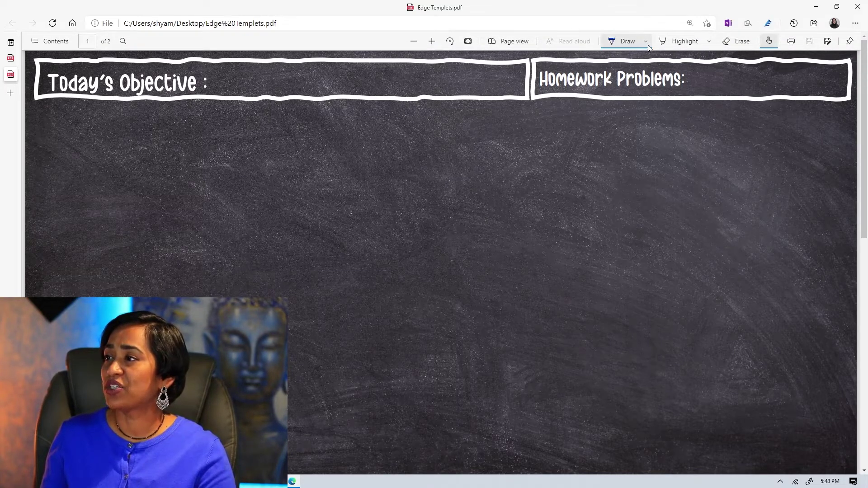
pyautogui.click(647, 43)
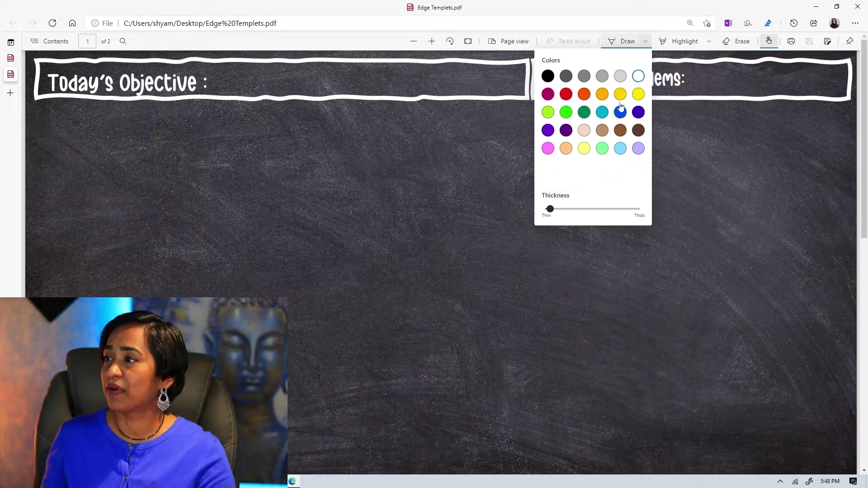
pyautogui.moveTo(551, 210); pyautogui.dragTo(562, 210)
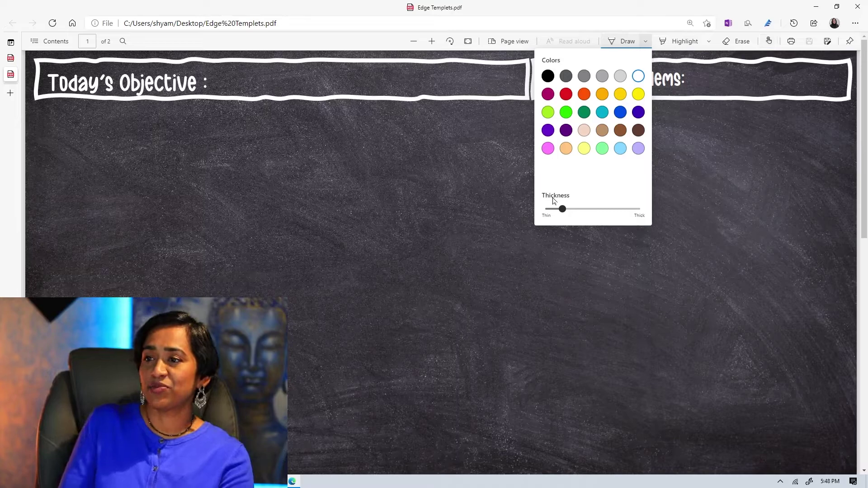
pyautogui.moveTo(246, 67)
pyautogui.mouseDown()
pyautogui.moveTo(256, 78)
pyautogui.moveTo(246, 90)
pyautogui.moveTo(273, 90)
pyautogui.mouseUp()
pyautogui.click(262, 82)
# Write the homework problems #2, #7, #9 after Homework Problems.
pyautogui.moveTo(687, 76)
pyautogui.mouseDown()
pyautogui.moveTo(703, 71)
pyautogui.moveTo(692, 87)
pyautogui.mouseUp()
pyautogui.moveTo(701, 63)
pyautogui.mouseDown()
pyautogui.moveTo(696, 86)
pyautogui.moveTo(719, 93)
pyautogui.mouseUp()
pyautogui.moveTo(745, 77)
pyautogui.mouseDown()
pyautogui.moveTo(757, 75)
pyautogui.moveTo(749, 89)
pyautogui.mouseUp()
pyautogui.moveTo(756, 64)
pyautogui.mouseDown()
pyautogui.moveTo(753, 87)
pyautogui.moveTo(768, 96)
pyautogui.moveTo(813, 75)
pyautogui.mouseUp()
pyautogui.moveTo(795, 82)
pyautogui.mouseDown()
pyautogui.moveTo(811, 80)
pyautogui.moveTo(804, 90)
pyautogui.mouseUp()
pyautogui.moveTo(830, 68); pyautogui.dragTo(824, 92)
# Handwrite P(A or B) = P(A) + P( below Today's Objective.
pyautogui.moveTo(96, 130)
pyautogui.mouseDown()
pyautogui.moveTo(95, 158)
pyautogui.moveTo(96, 147)
pyautogui.mouseUp()
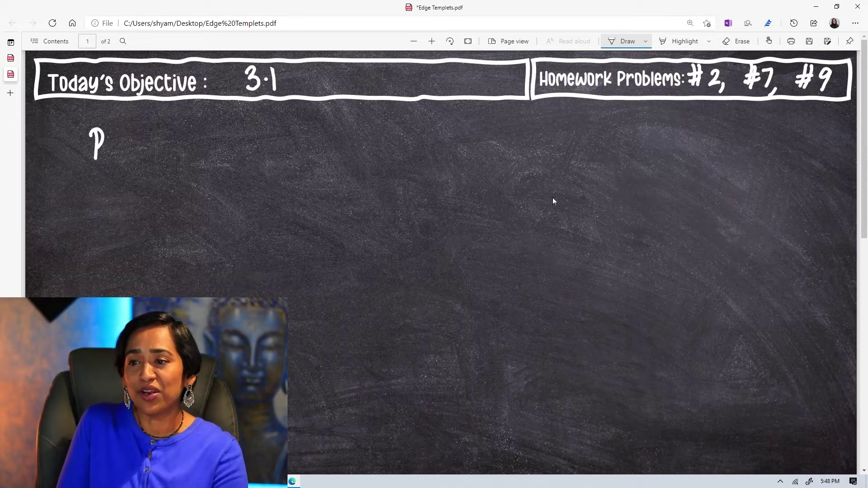
pyautogui.moveTo(118, 130)
pyautogui.mouseDown()
pyautogui.moveTo(116, 159)
pyautogui.moveTo(166, 138)
pyautogui.moveTo(176, 151)
pyautogui.mouseUp()
pyautogui.moveTo(183, 117)
pyautogui.mouseDown()
pyautogui.moveTo(190, 161)
pyautogui.moveTo(220, 138)
pyautogui.mouseUp()
pyautogui.moveTo(211, 150); pyautogui.dragTo(223, 144)
pyautogui.moveTo(255, 121)
pyautogui.mouseDown()
pyautogui.moveTo(254, 153)
pyautogui.moveTo(257, 141)
pyautogui.mouseUp()
pyautogui.moveTo(284, 123)
pyautogui.mouseDown()
pyautogui.moveTo(280, 150)
pyautogui.moveTo(306, 146)
pyautogui.moveTo(302, 140)
pyautogui.mouseUp()
pyautogui.moveTo(311, 123); pyautogui.dragTo(313, 152)
pyautogui.moveTo(325, 136)
pyautogui.mouseDown()
pyautogui.moveTo(341, 132)
pyautogui.moveTo(332, 153)
pyautogui.mouseUp()
pyautogui.moveTo(356, 126); pyautogui.dragTo(355, 152)
pyautogui.moveTo(353, 127)
pyautogui.mouseDown()
pyautogui.moveTo(355, 141)
pyautogui.moveTo(379, 147)
pyautogui.mouseUp()
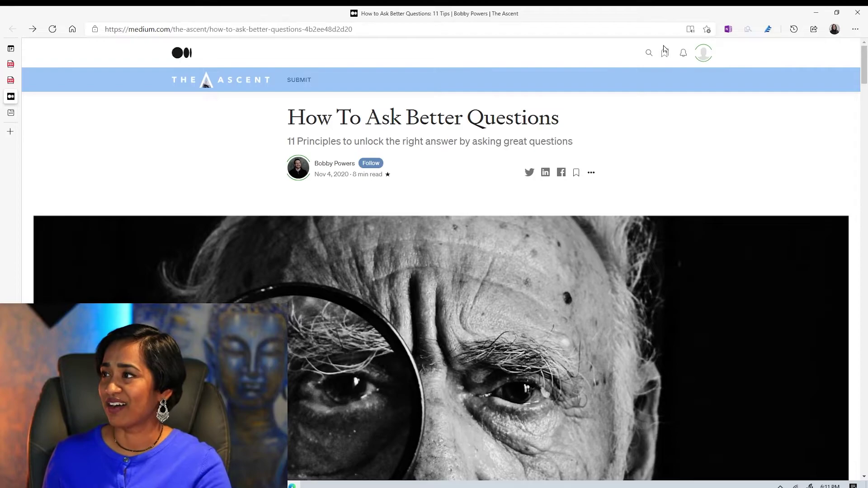
# Open the article in Immersive Reader, start read aloud, and set the speed to Slow.
pyautogui.click(699, 50)
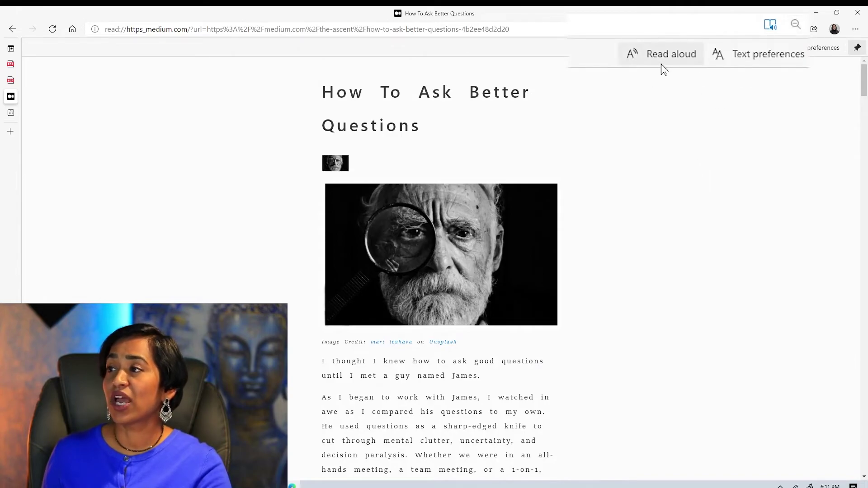
pyautogui.click(663, 54)
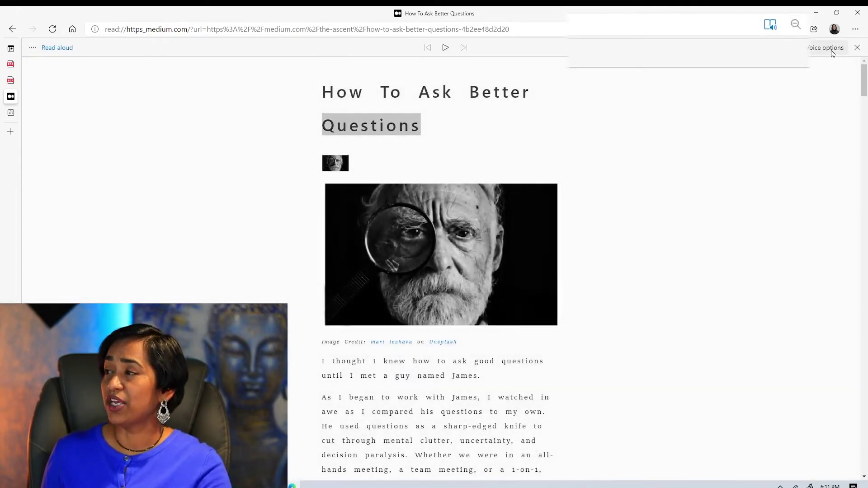
pyautogui.click(832, 49)
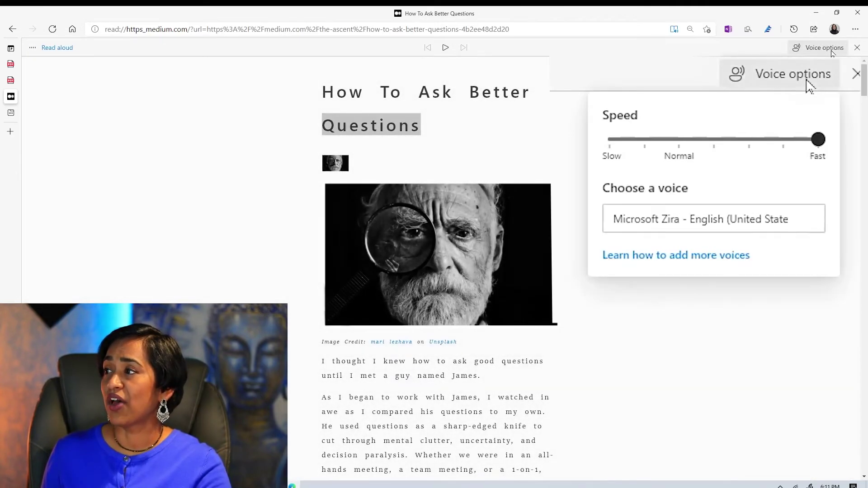
pyautogui.click(610, 141)
pyautogui.click(670, 145)
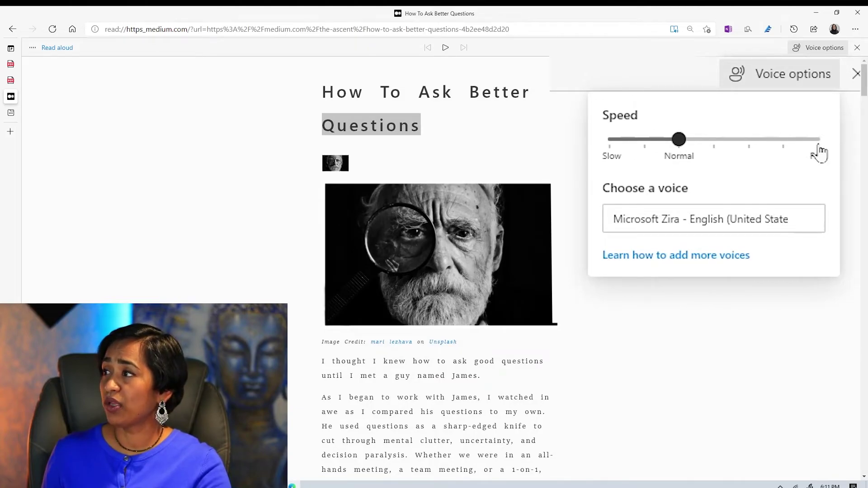
pyautogui.click(617, 145)
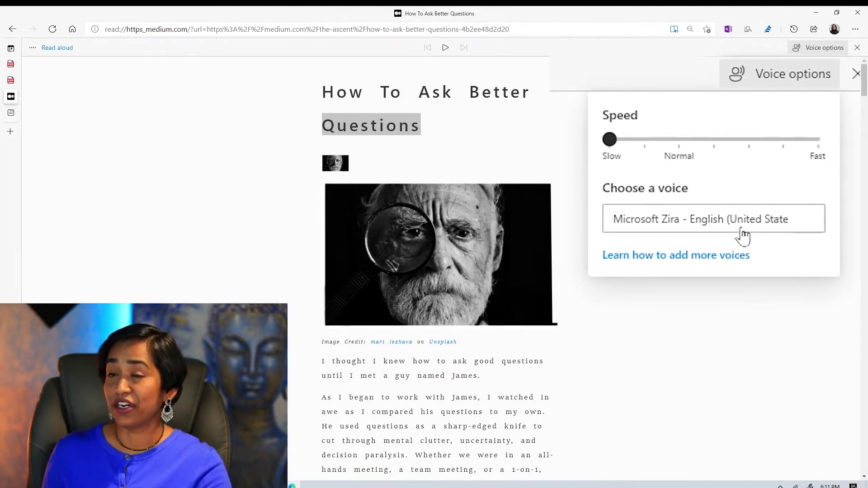
# Choose the Microsoft Mark - English (United States) voice, then stop reading aloud.
pyautogui.click(800, 127)
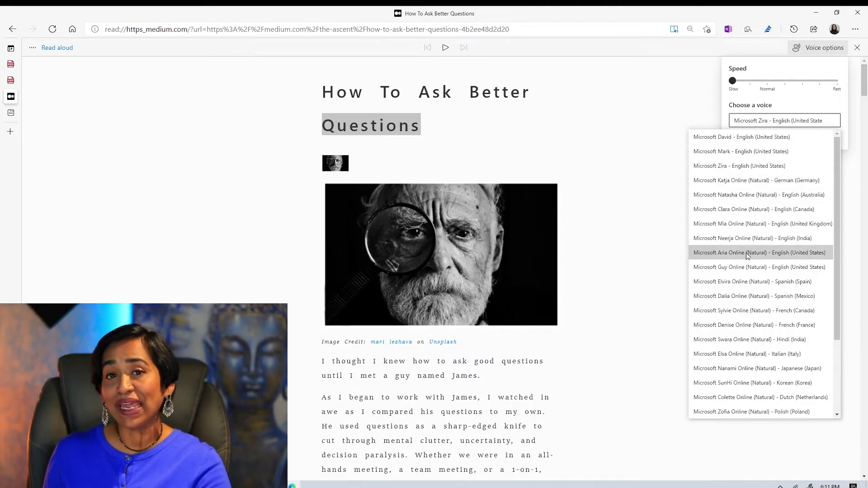
pyautogui.scroll(-3, 753, 348)
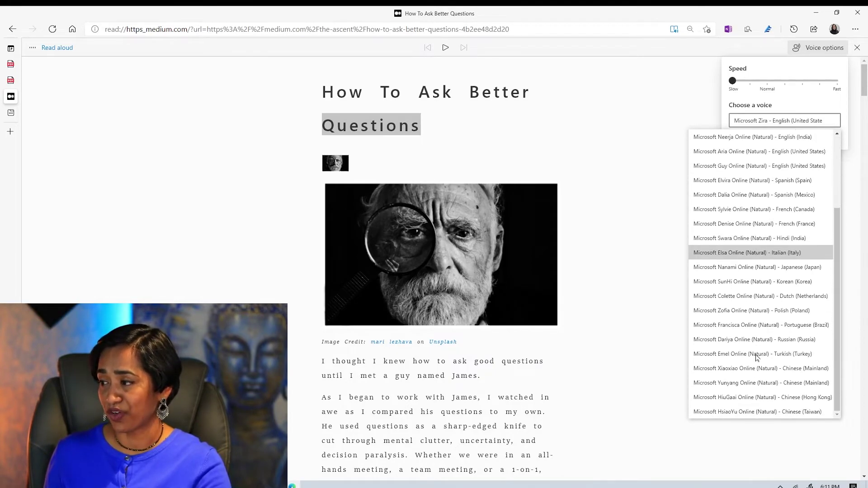
pyautogui.scroll(3, 760, 271)
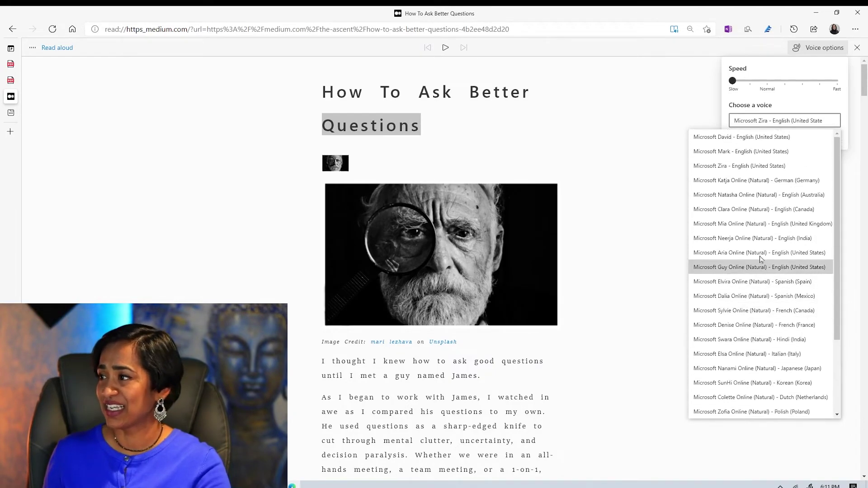
pyautogui.click(751, 154)
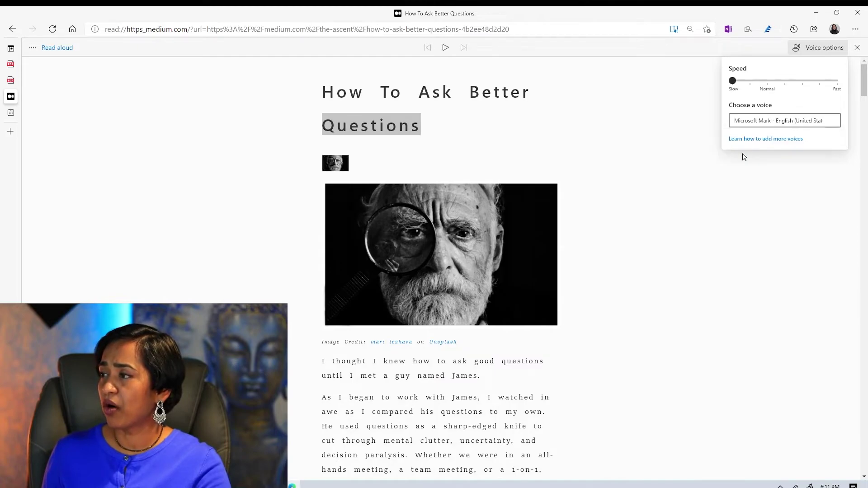
pyautogui.click(720, 161)
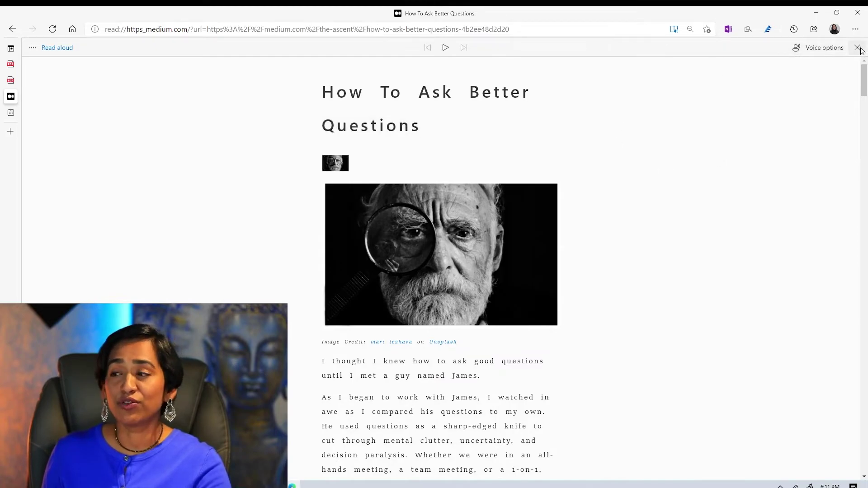
pyautogui.click(856, 48)
# Set the Immersive Reader text size to Large.
pyautogui.click(677, 49)
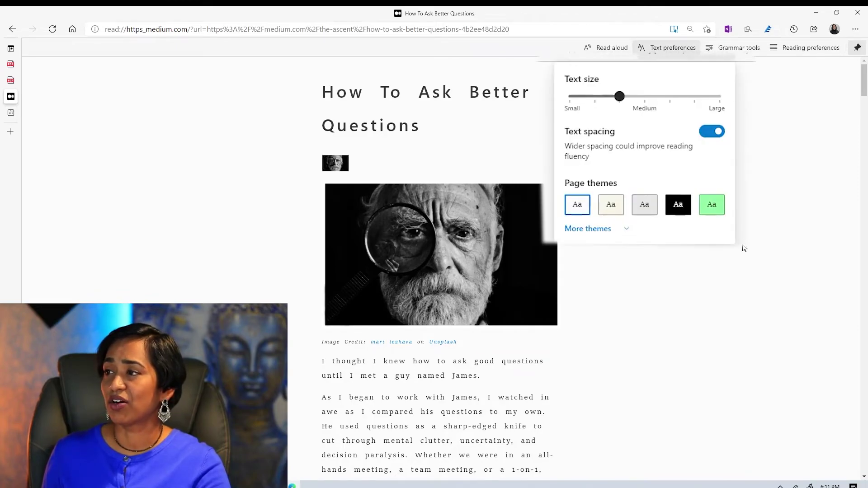
pyautogui.click(646, 98)
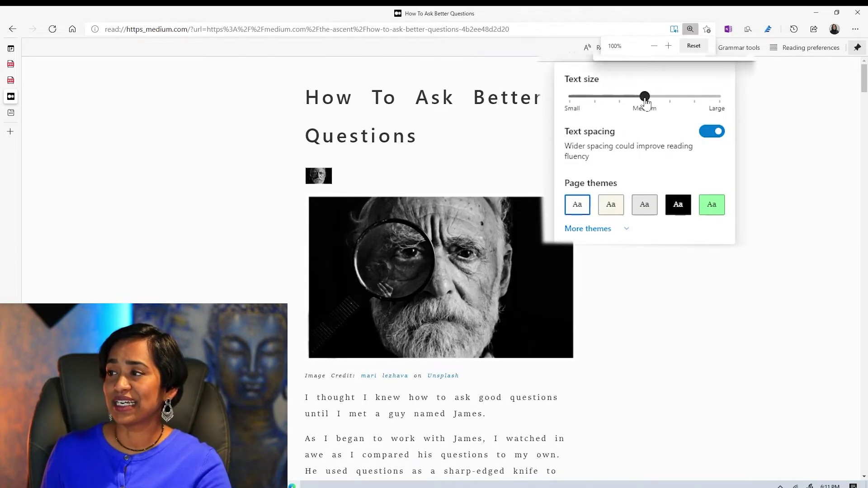
pyautogui.click(718, 97)
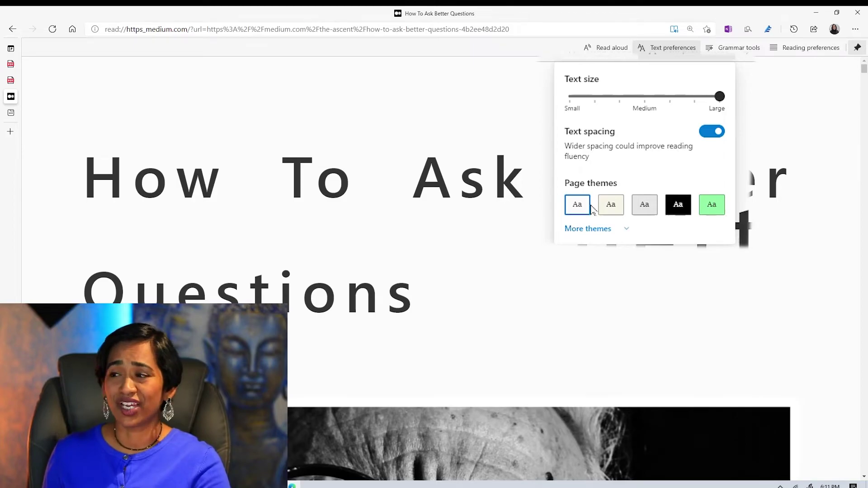
# Try the cream, black, yellow and green page themes, settling on light grey.
pyautogui.click(611, 205)
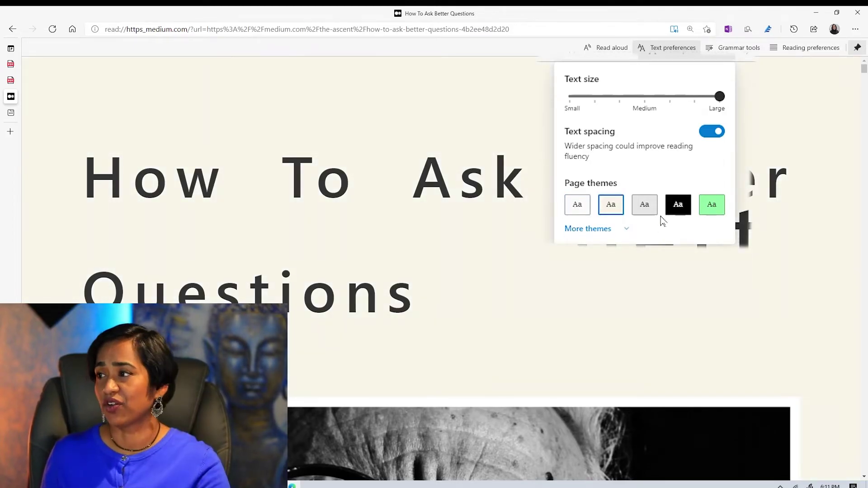
pyautogui.click(676, 214)
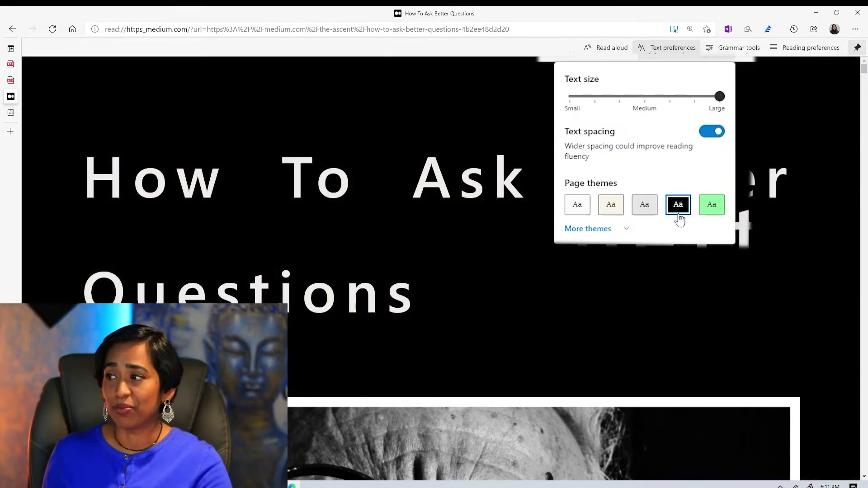
pyautogui.click(624, 235)
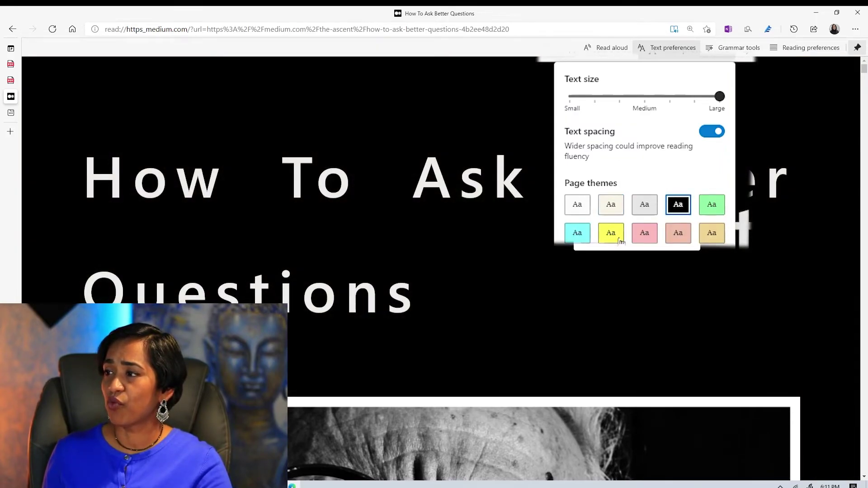
pyautogui.click(613, 234)
pyautogui.click(712, 204)
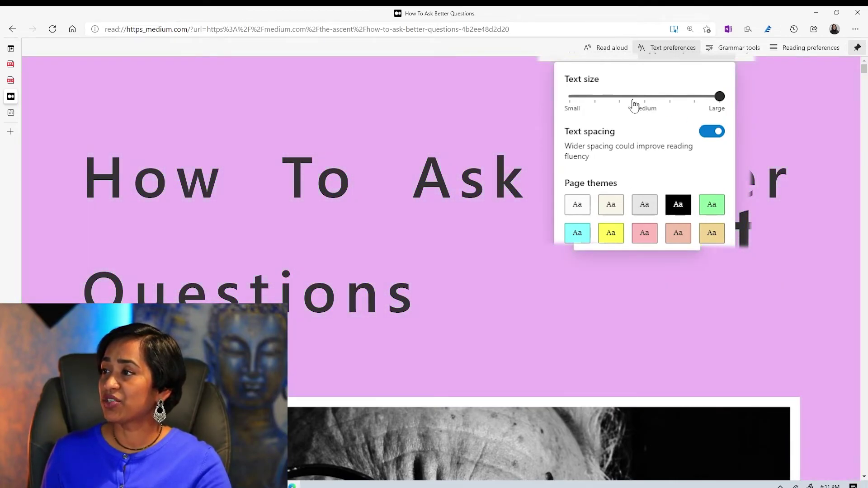
pyautogui.click(651, 206)
pyautogui.click(778, 268)
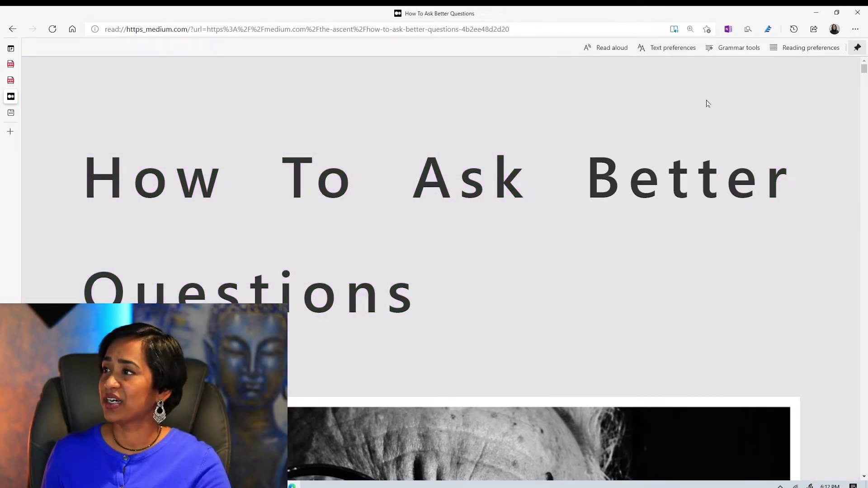
# In Grammar tools, turn on noun labelling and toggle syllables on then off.
pyautogui.click(734, 52)
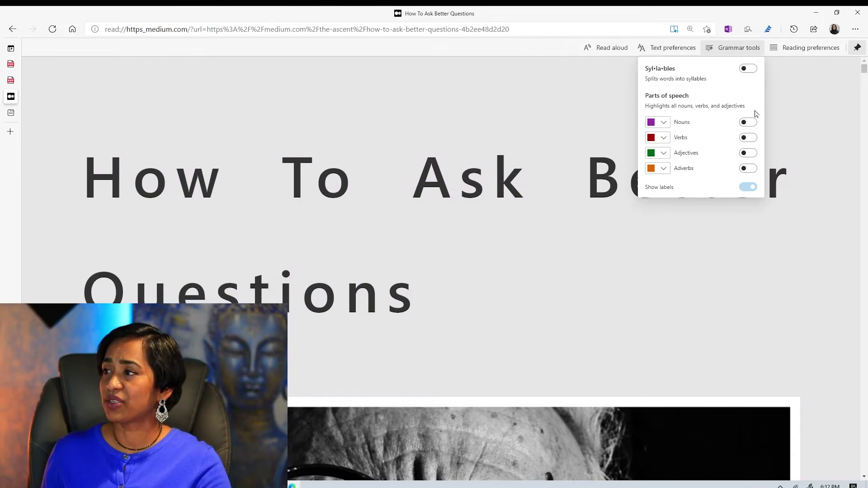
pyautogui.click(748, 68)
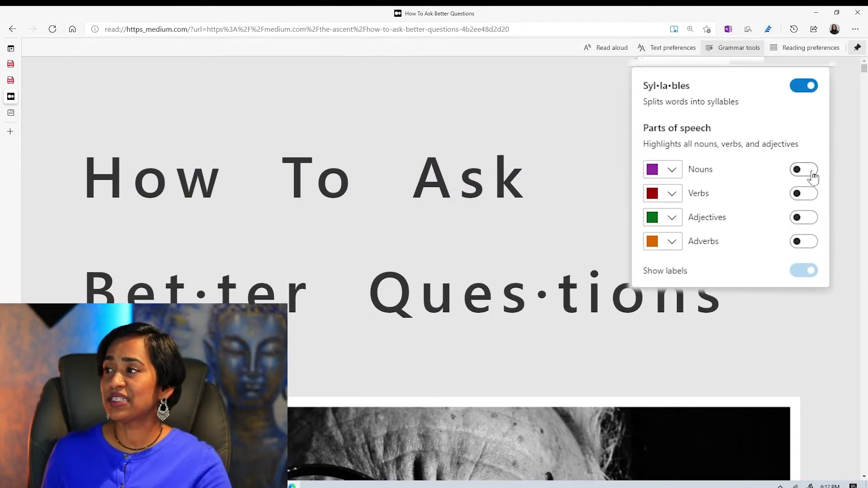
pyautogui.click(810, 174)
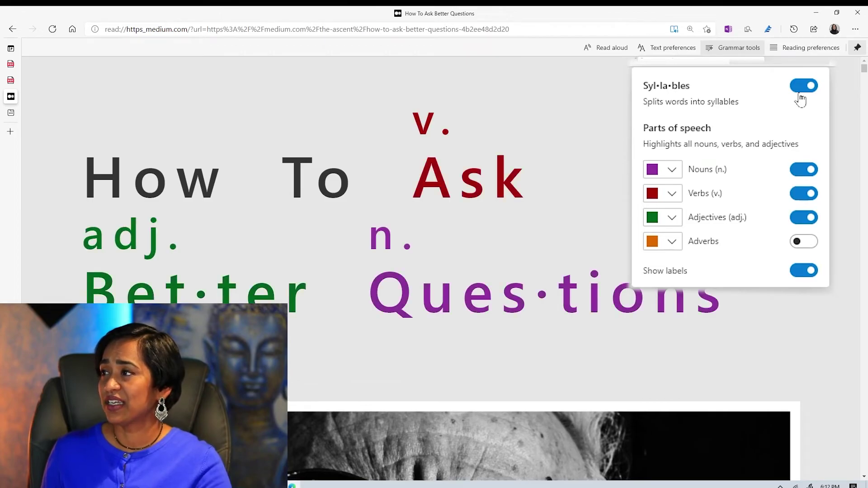
pyautogui.click(803, 87)
# Turn on Line focus in Reading preferences, widening it from one to five lines.
pyautogui.click(798, 49)
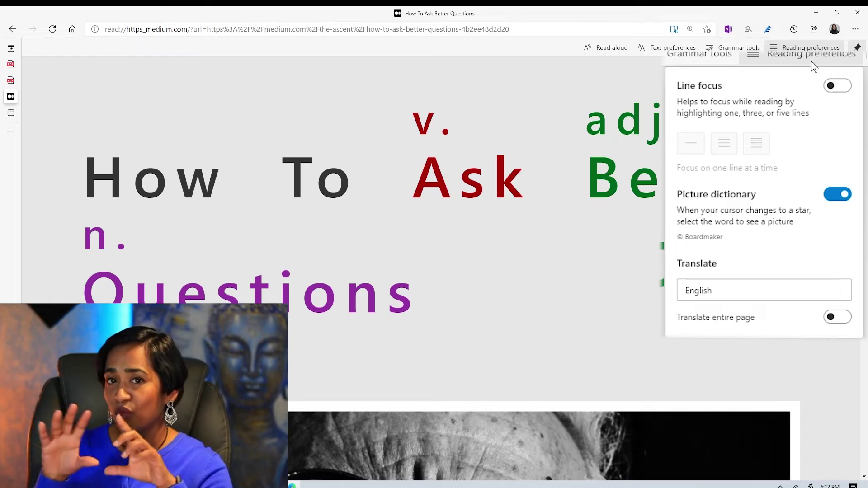
pyautogui.click(842, 87)
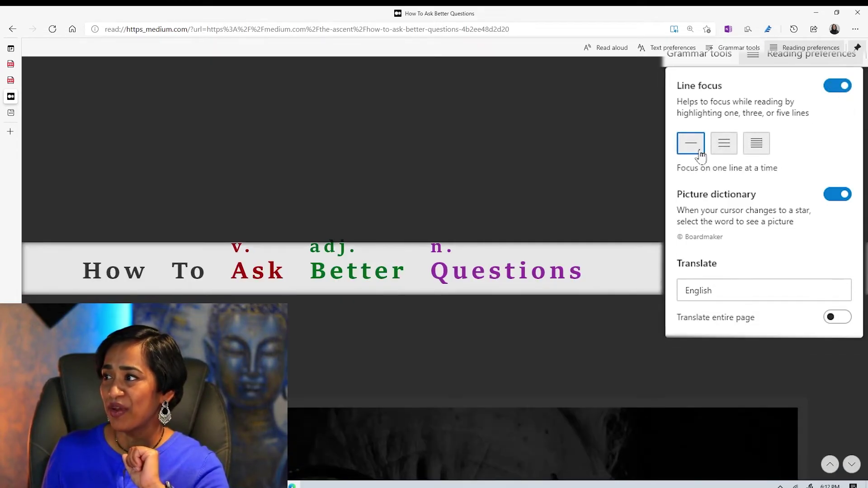
pyautogui.click(723, 153)
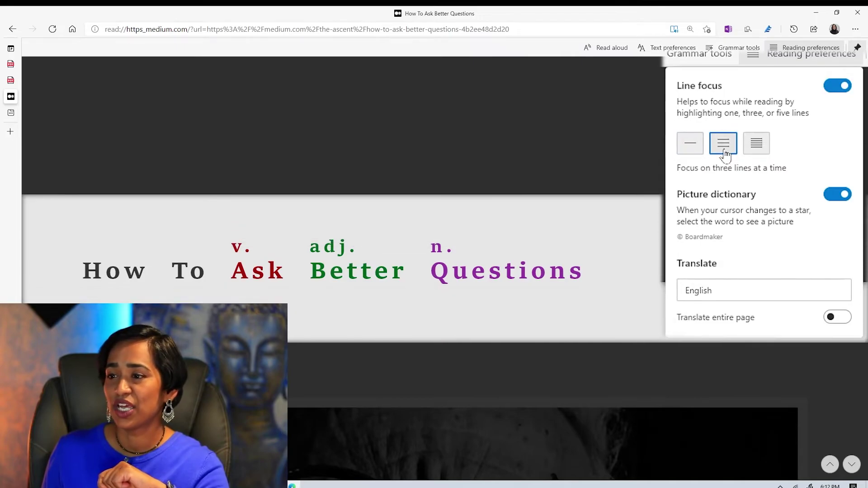
pyautogui.click(756, 145)
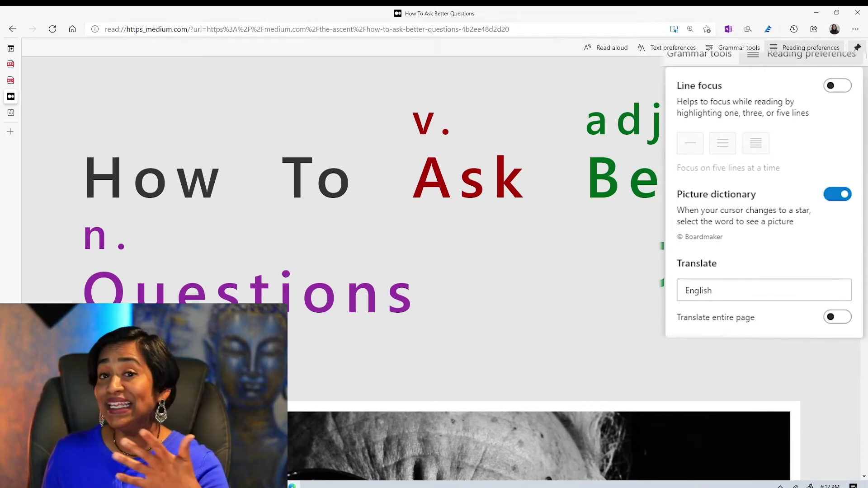
# Choose Telugu as the translation language with Translate entire page on, then scroll the result.
pyautogui.click(768, 297)
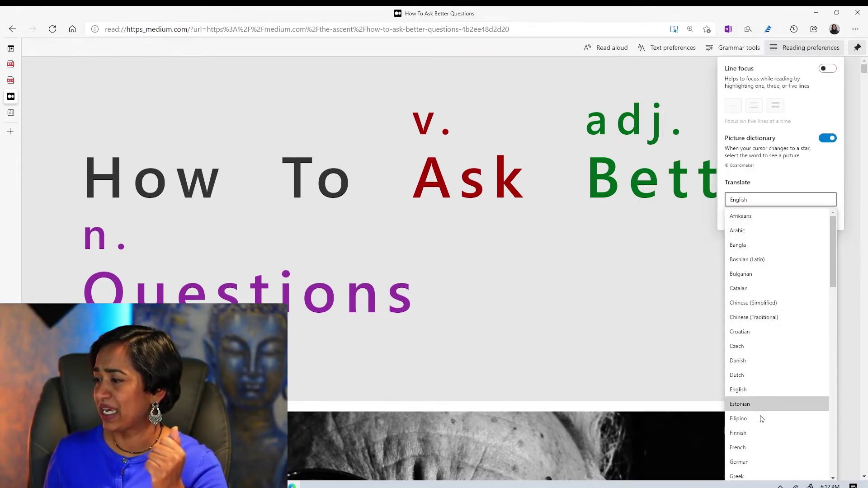
pyautogui.scroll(-1, 771, 444)
pyautogui.scroll(-5, 761, 418)
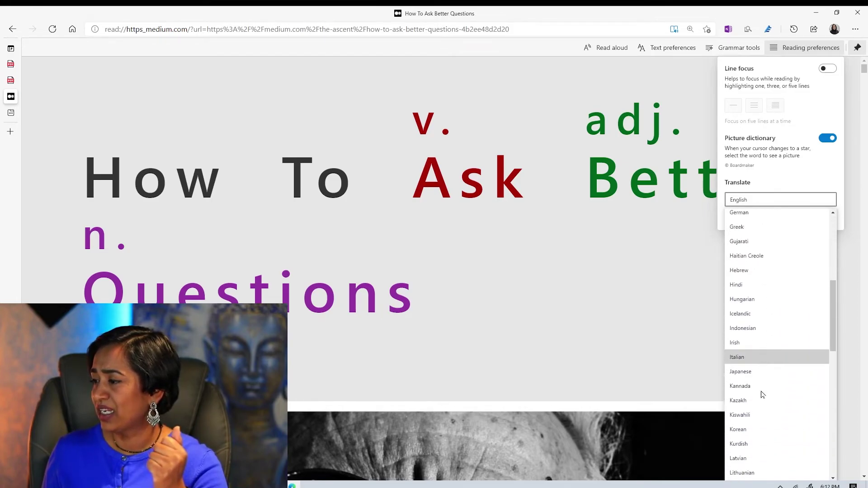
pyautogui.scroll(-7, 763, 394)
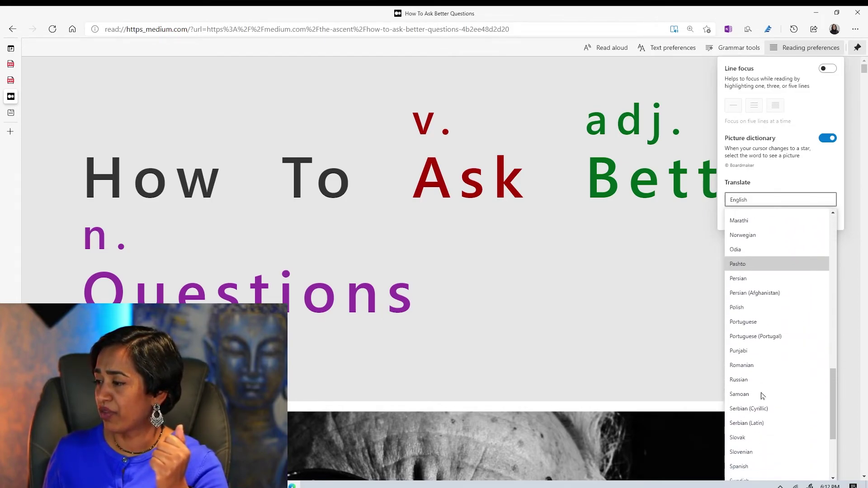
pyautogui.click(750, 376)
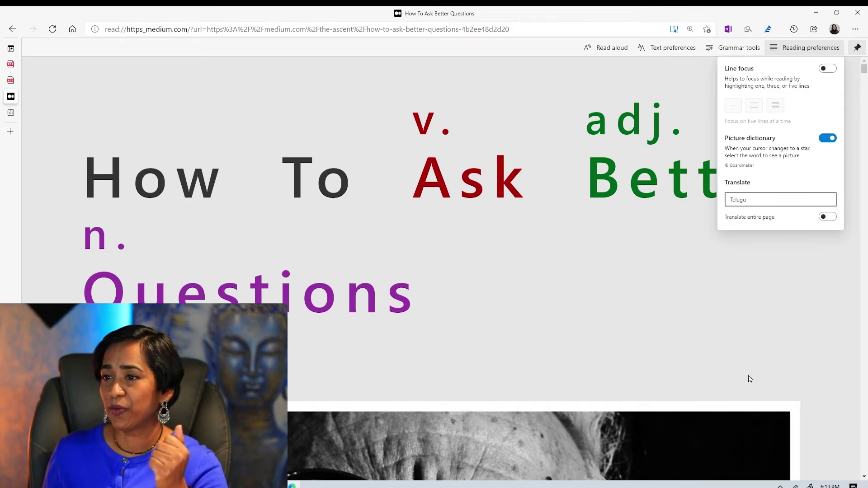
pyautogui.click(820, 218)
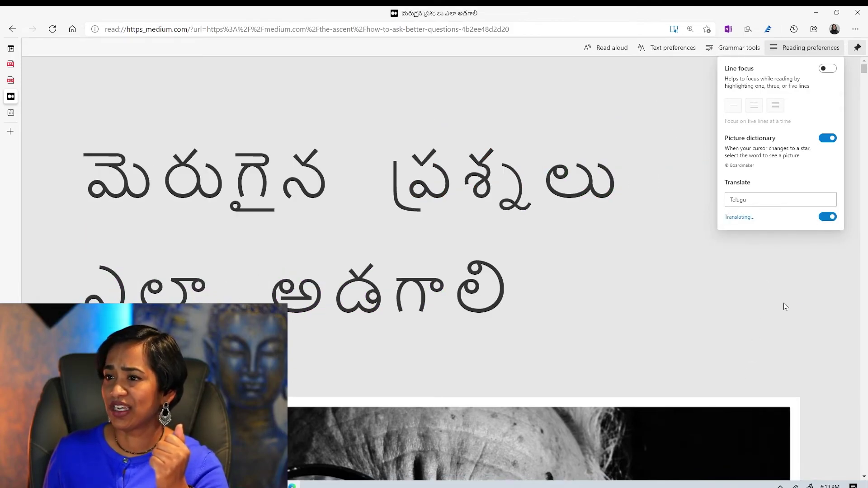
pyautogui.scroll(-10, 723, 291)
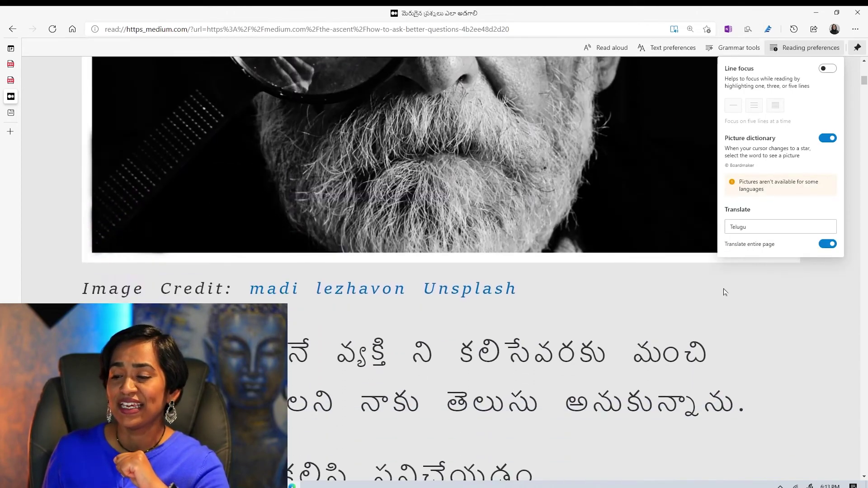
pyautogui.scroll(-15, 723, 292)
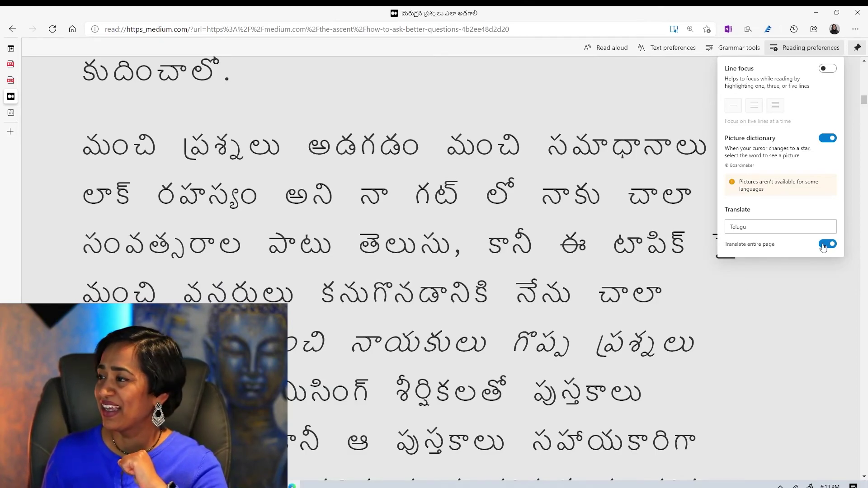
pyautogui.click(760, 235)
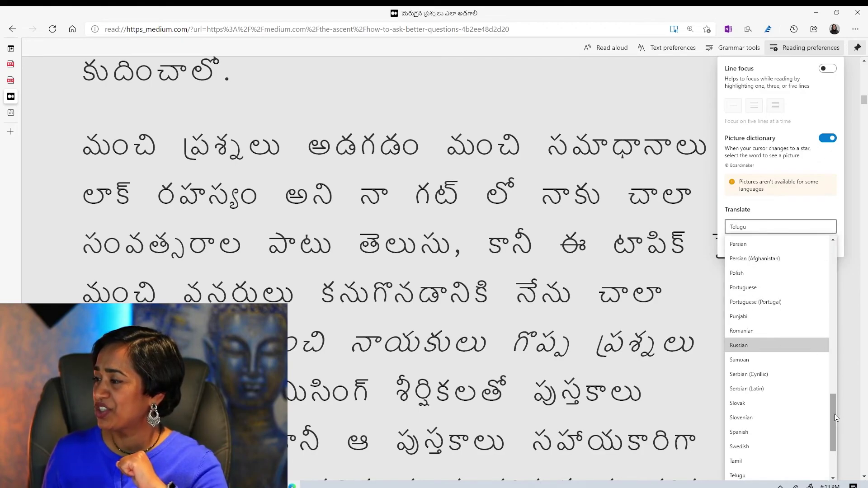